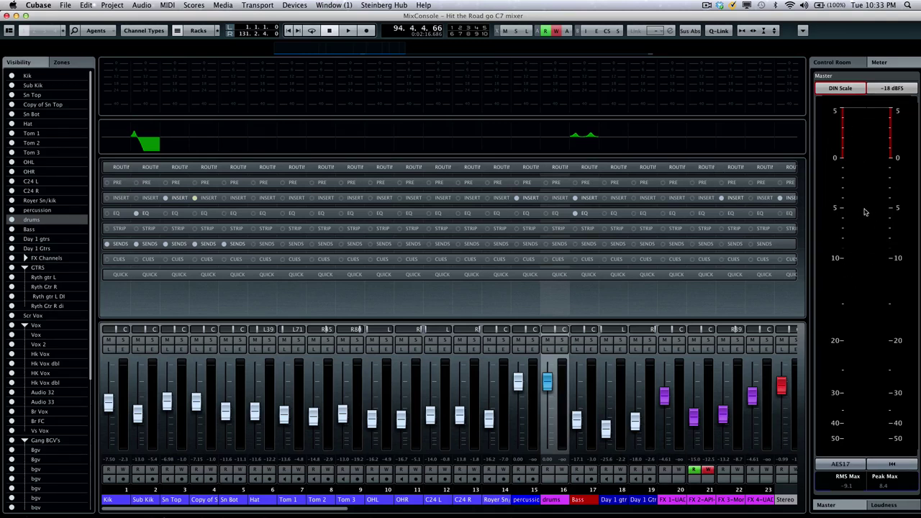
Step: Show the Control Room and meters in the MixConsole window layout
{"action": "left_click", "coordinate": [9, 31]}
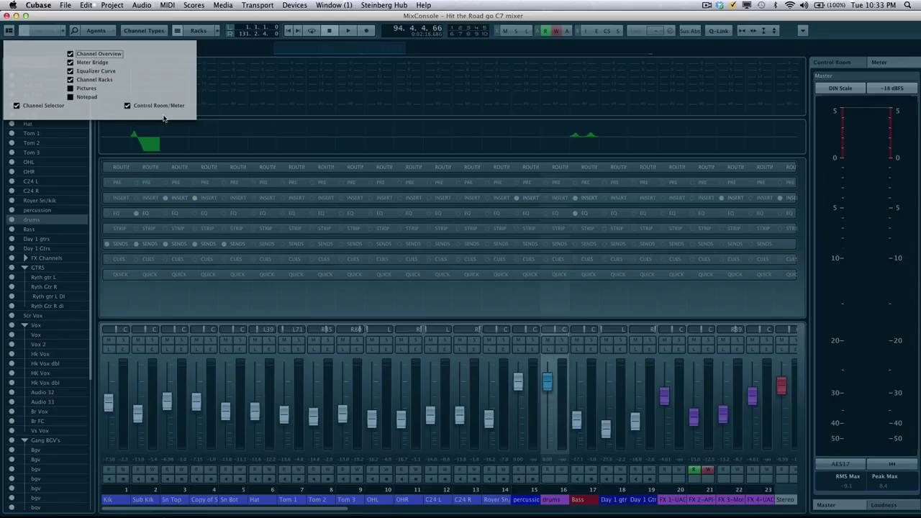
{"action": "left_click", "coordinate": [127, 106]}
{"action": "left_click", "coordinate": [837, 188]}
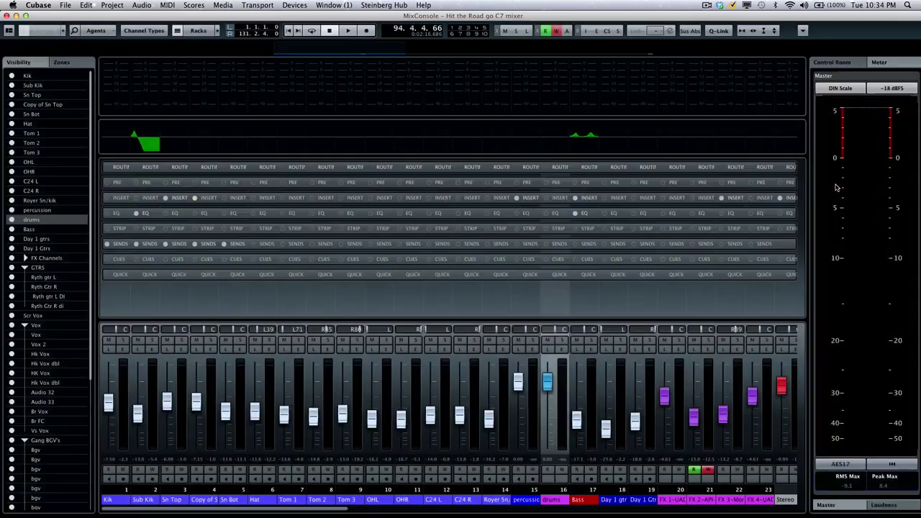
Step: Open VST Connections from the MixConsole Functions menu, glance at External FX, then return to Studio
{"action": "left_click", "coordinate": [803, 32]}
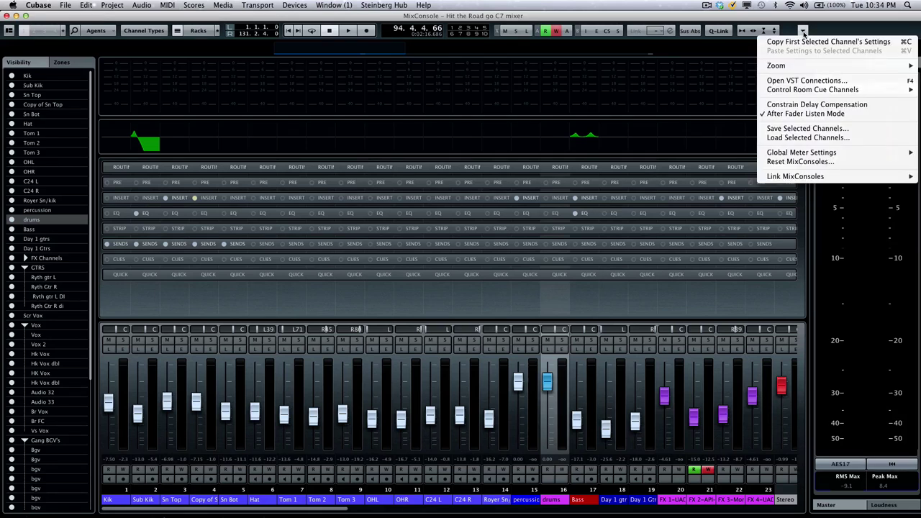
{"action": "left_click", "coordinate": [808, 81]}
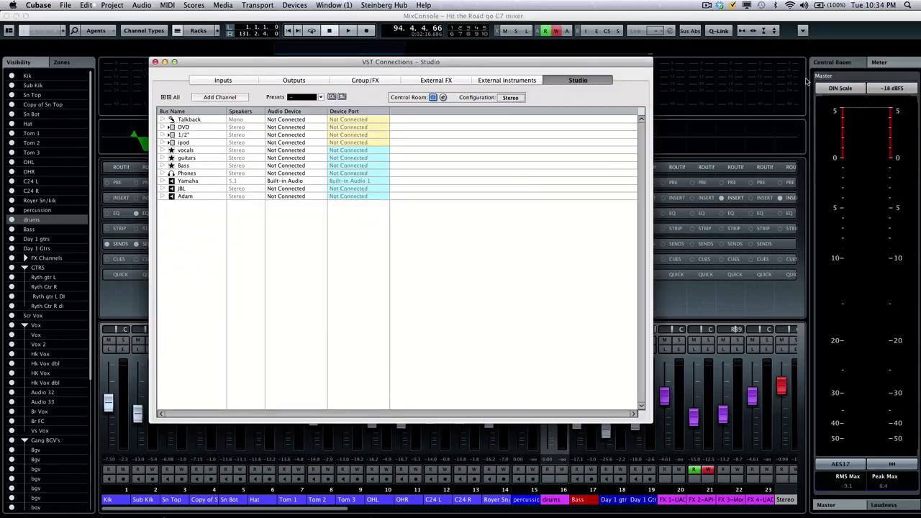
{"action": "left_click", "coordinate": [435, 80]}
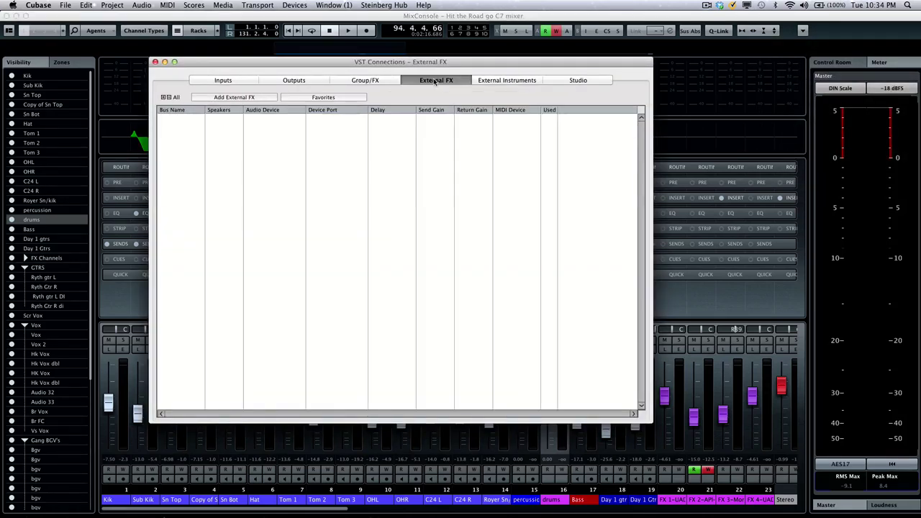
{"action": "left_click", "coordinate": [492, 81]}
{"action": "left_click", "coordinate": [561, 80]}
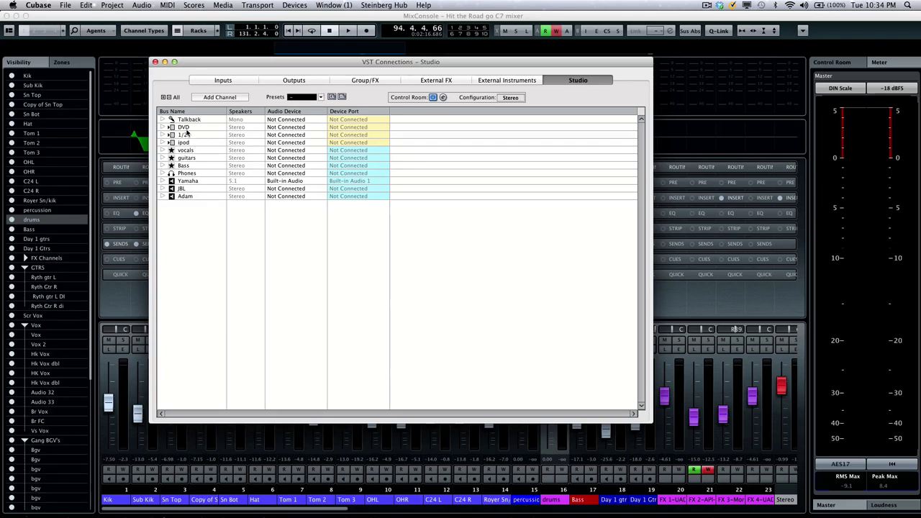
Step: Add an external input bus named DAT to the Studio list
{"action": "right_click", "coordinate": [195, 231]}
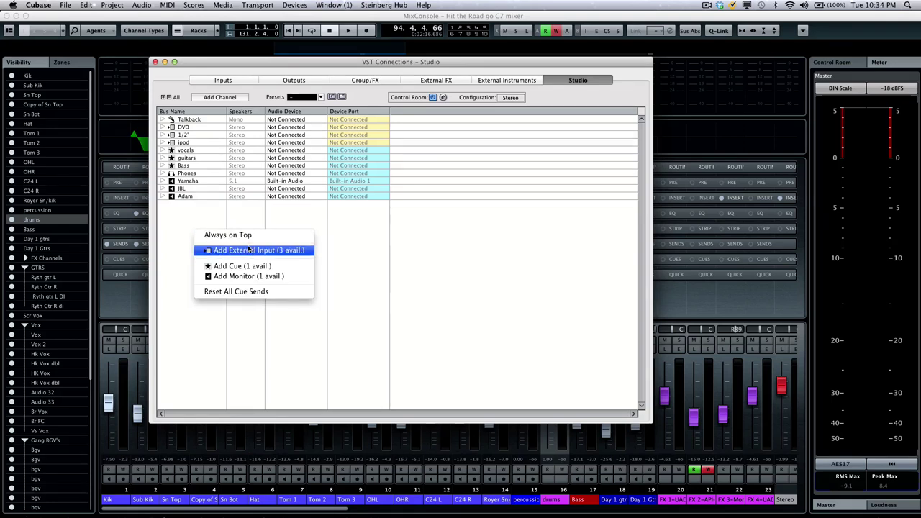
{"action": "left_click", "coordinate": [285, 250]}
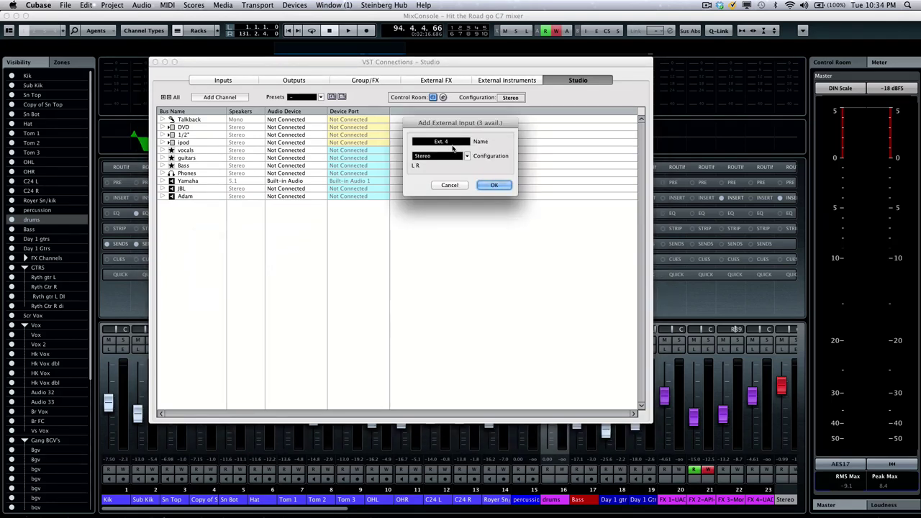
{"action": "type", "text": "DAT"}
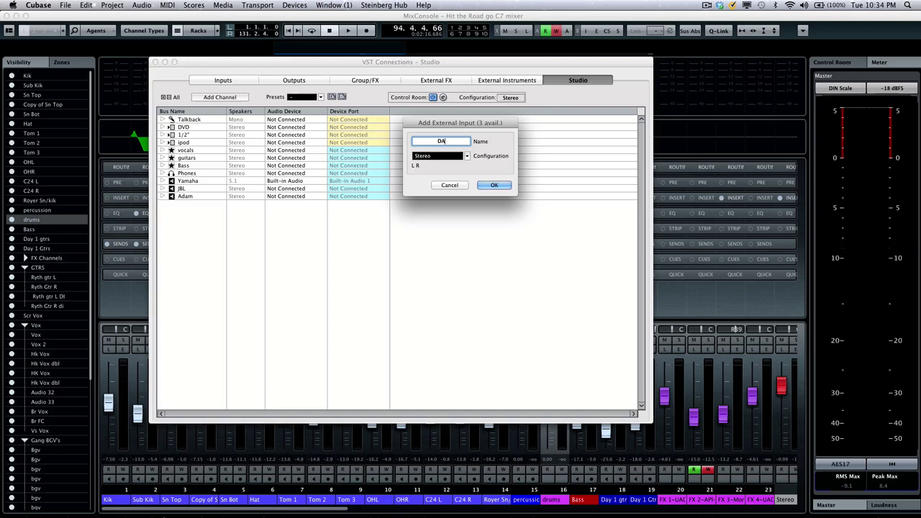
{"action": "left_click", "coordinate": [495, 185]}
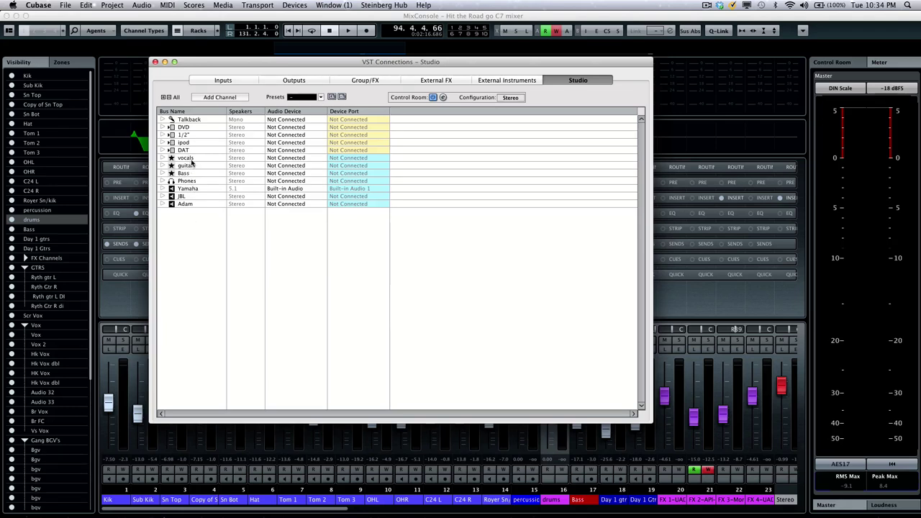
Step: Add a cue mix bus named Drummer
{"action": "right_click", "coordinate": [197, 222]}
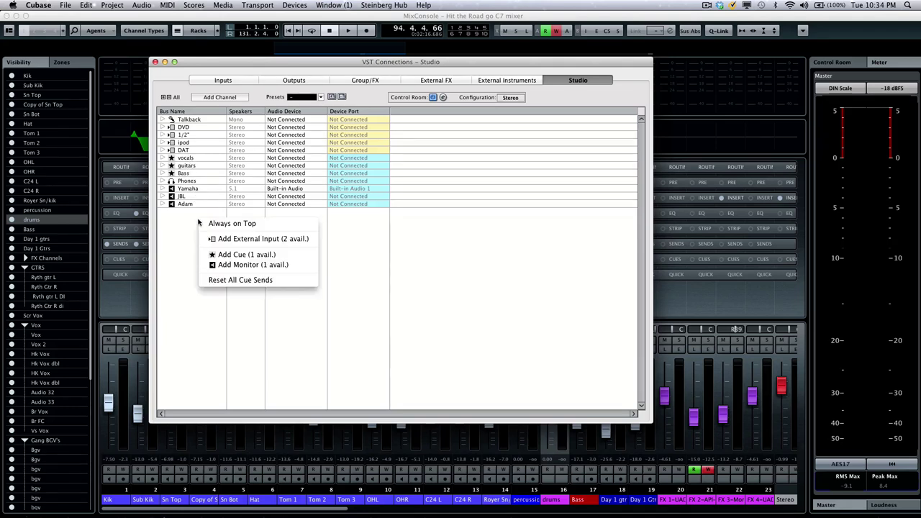
{"action": "left_click", "coordinate": [278, 255]}
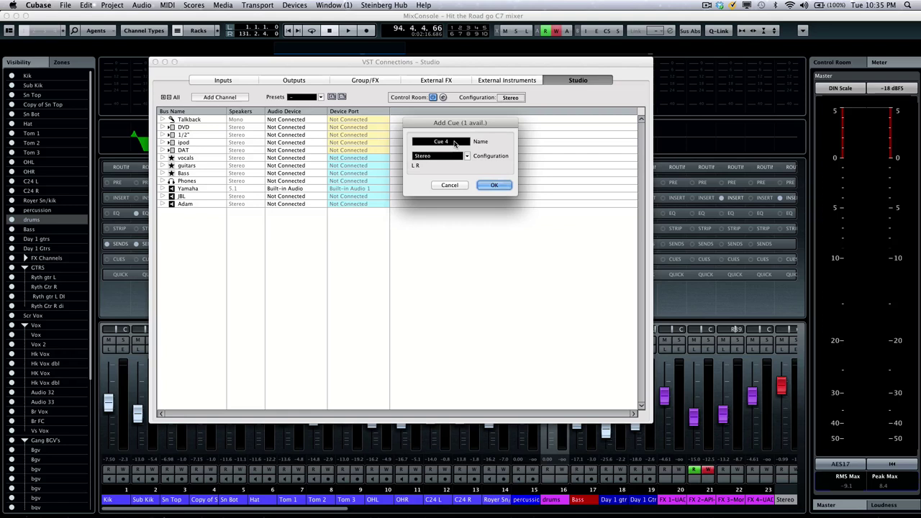
{"action": "type", "text": "D"}
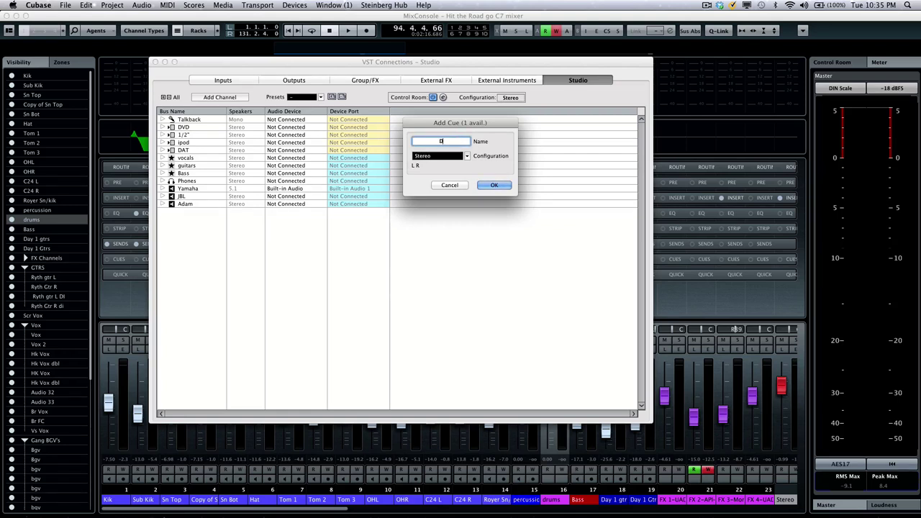
{"action": "type", "text": "rummer"}
{"action": "left_click", "coordinate": [494, 185]}
Step: Add a monitor bus named KRK
{"action": "right_click", "coordinate": [185, 233]}
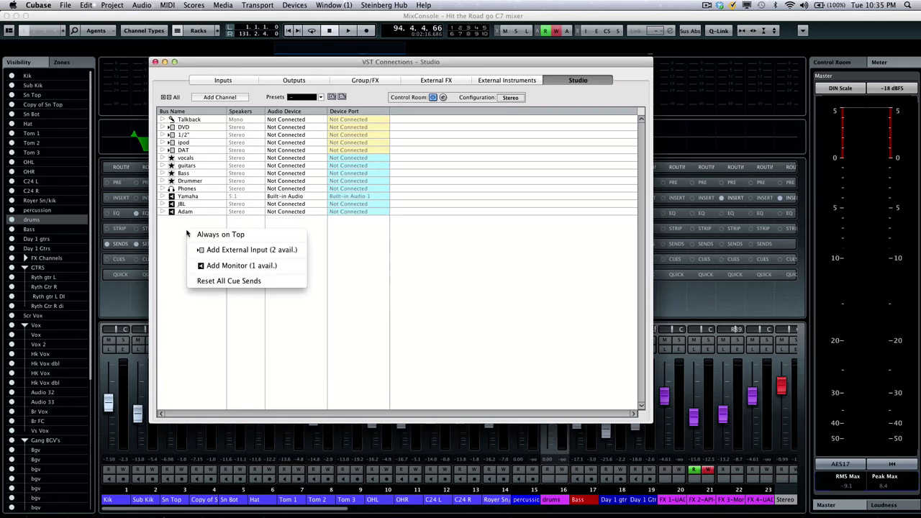
{"action": "left_click", "coordinate": [243, 266]}
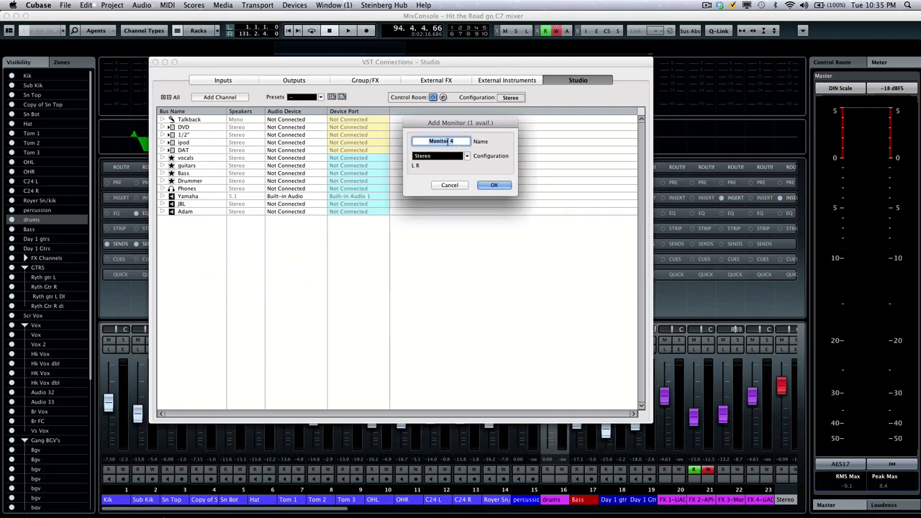
{"action": "type", "text": "KRK"}
{"action": "left_click", "coordinate": [494, 186]}
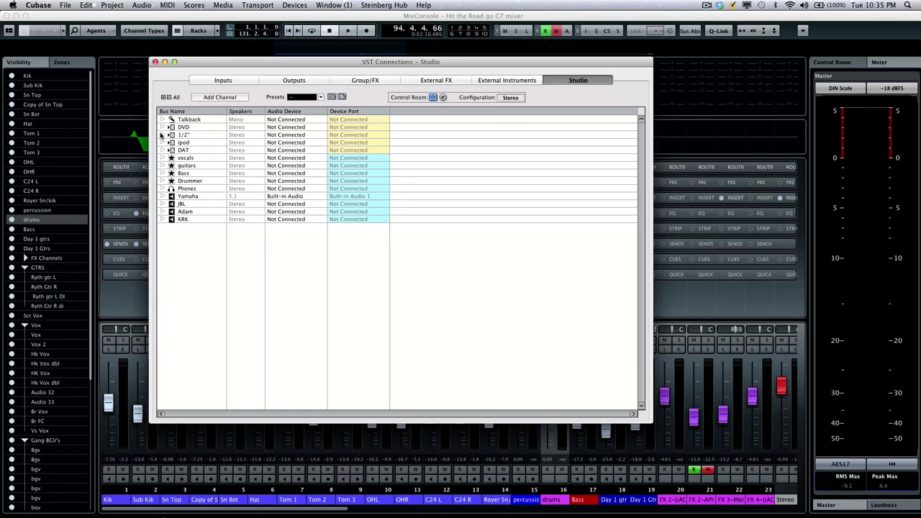
Step: Expand and collapse the DVD bus channels, then view the Outputs tab with the Stereo bus
{"action": "left_click", "coordinate": [167, 127]}
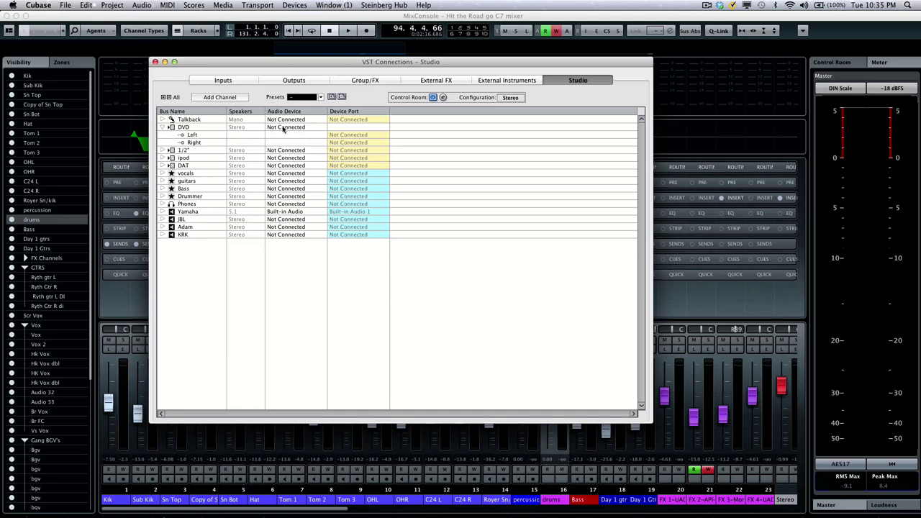
{"action": "left_click", "coordinate": [165, 127]}
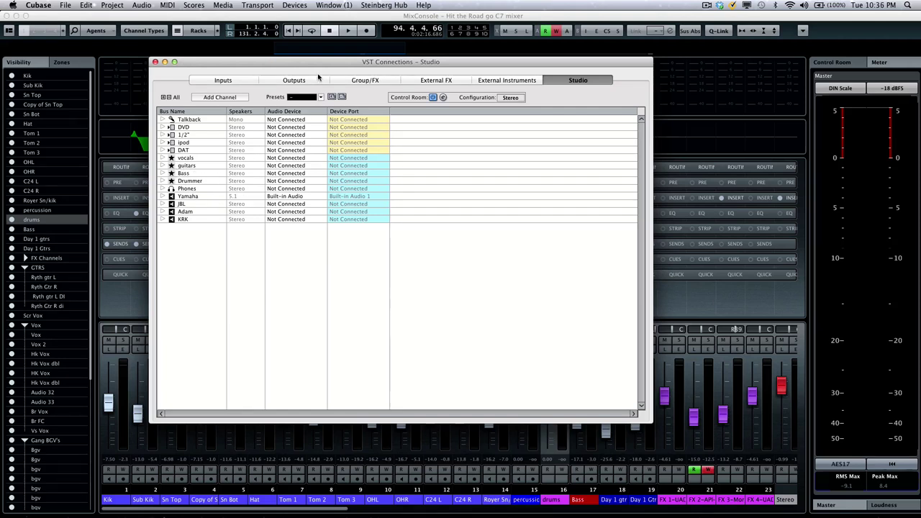
{"action": "left_click", "coordinate": [294, 80]}
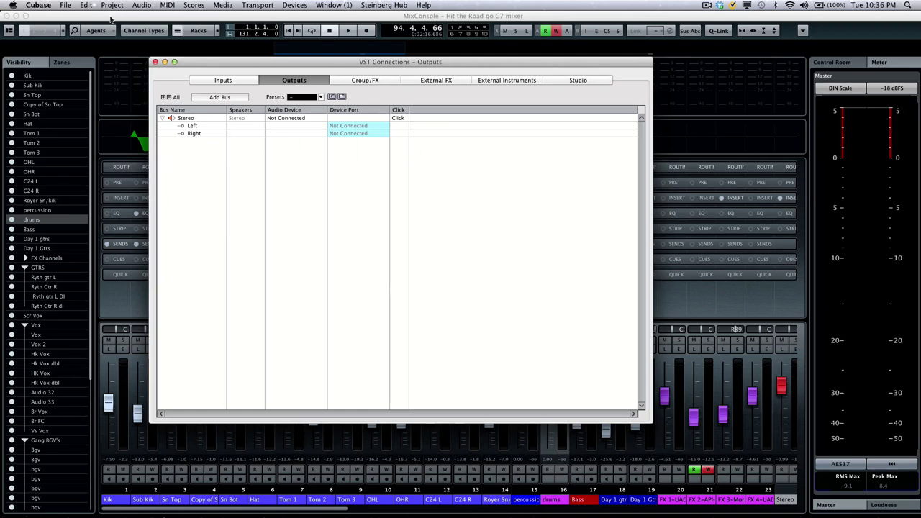
{"action": "left_click", "coordinate": [40, 5]}
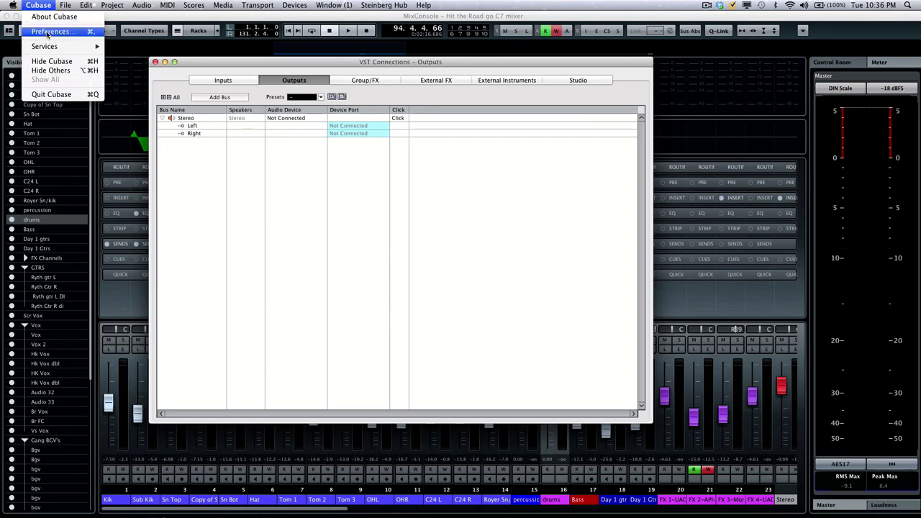
{"action": "left_click", "coordinate": [48, 32]}
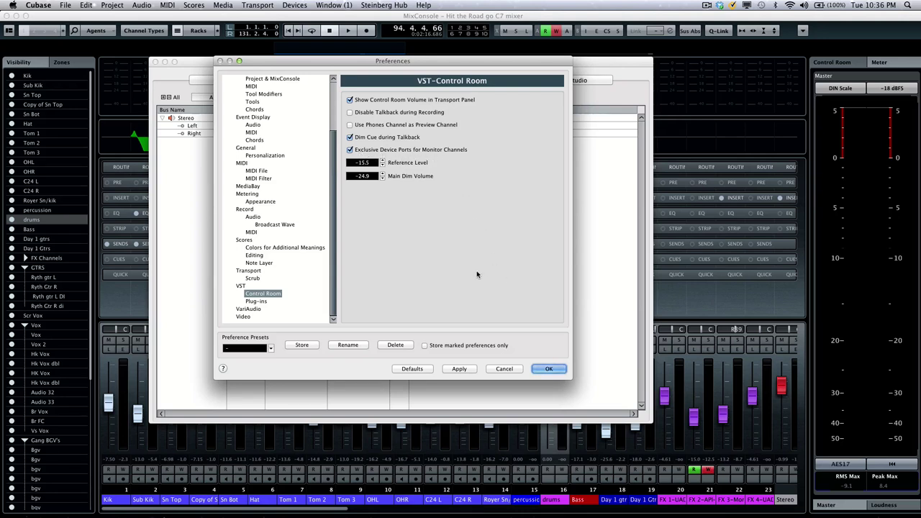
{"action": "key", "text": "Return"}
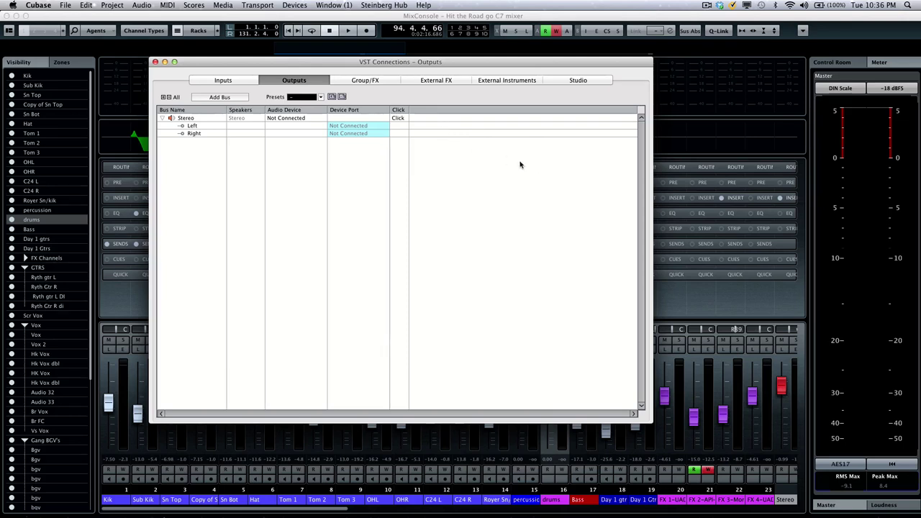
Step: Close VST Connections and briefly play the project, keeping the master meter on DIN Scale
{"action": "left_click", "coordinate": [155, 63]}
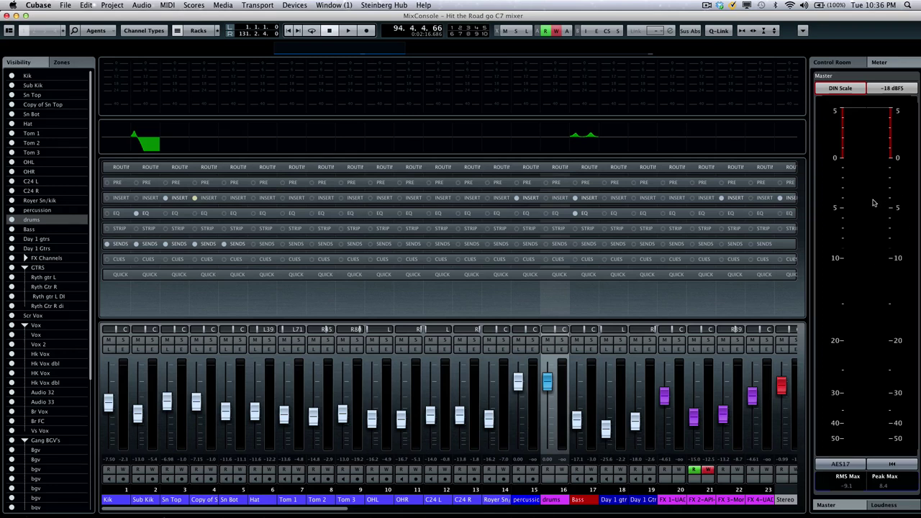
{"action": "left_click", "coordinate": [348, 34]}
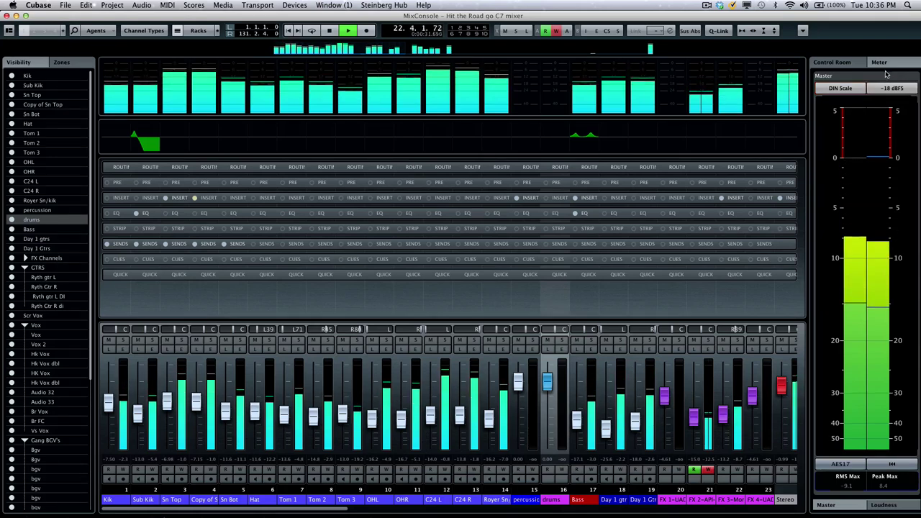
{"action": "left_click", "coordinate": [840, 88]}
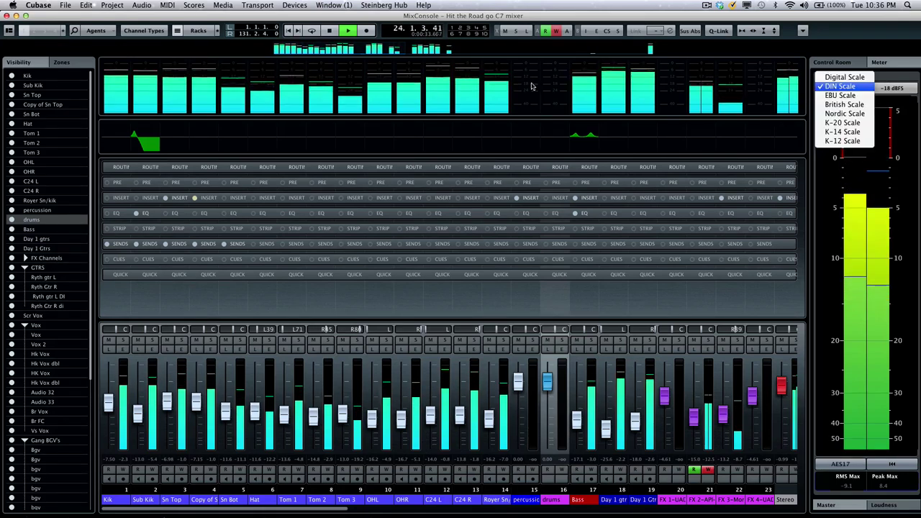
{"action": "left_click", "coordinate": [329, 31]}
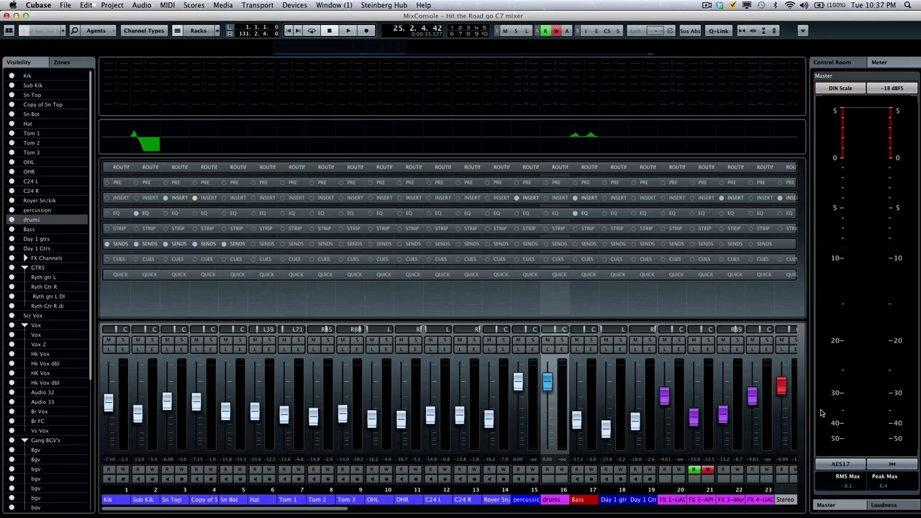
Step: Raise the Control Room monitoring level to -8.98, lower it to -13.9 dB, then stop playback
{"action": "left_click", "coordinate": [843, 63]}
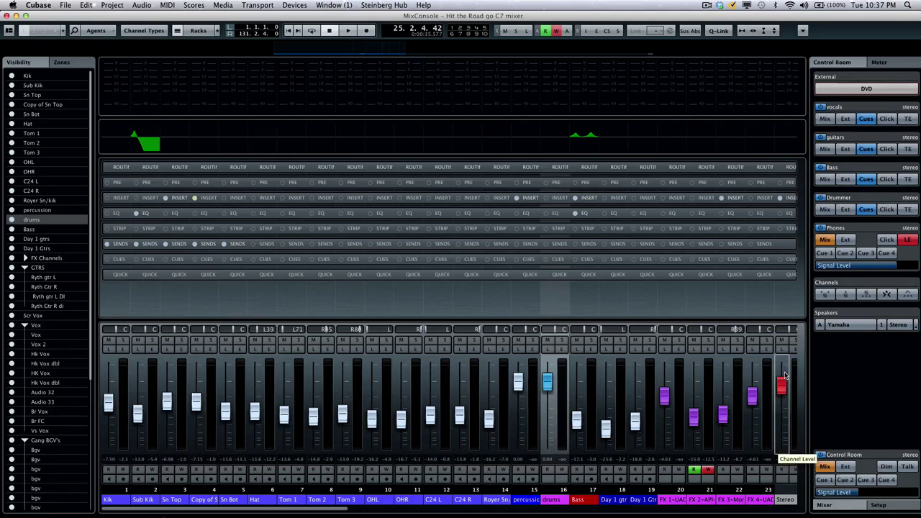
{"action": "left_click", "coordinate": [861, 493]}
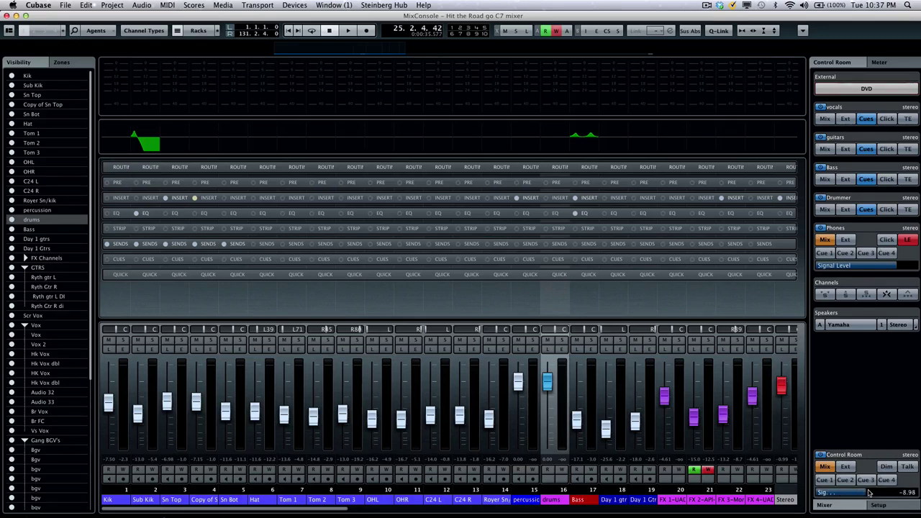
{"action": "left_click_drag", "start_coordinate": [840, 495], "coordinate": [845, 495]}
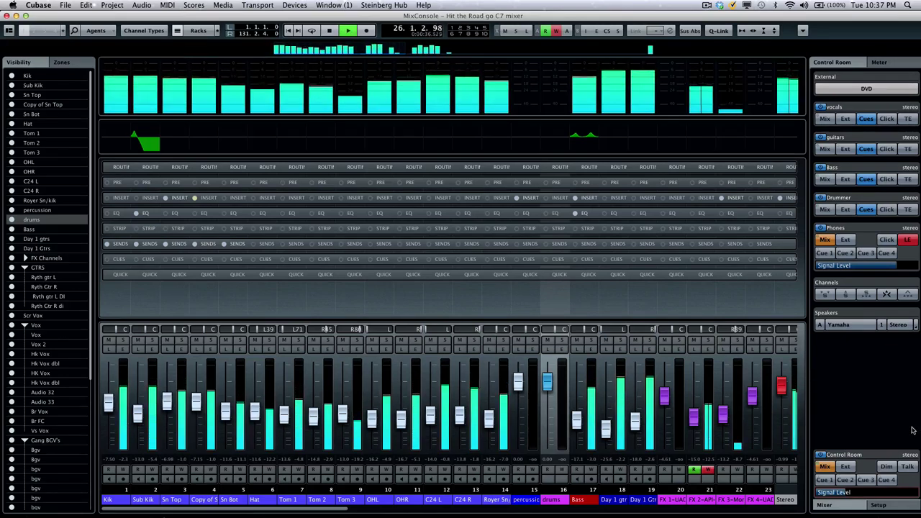
{"action": "left_click_drag", "start_coordinate": [848, 492], "coordinate": [869, 493]}
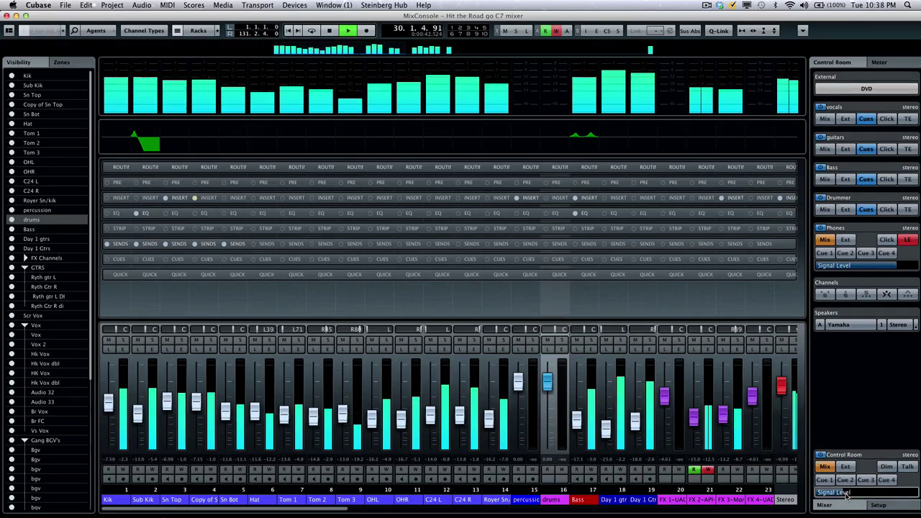
{"action": "left_click_drag", "start_coordinate": [867, 494], "coordinate": [846, 493]}
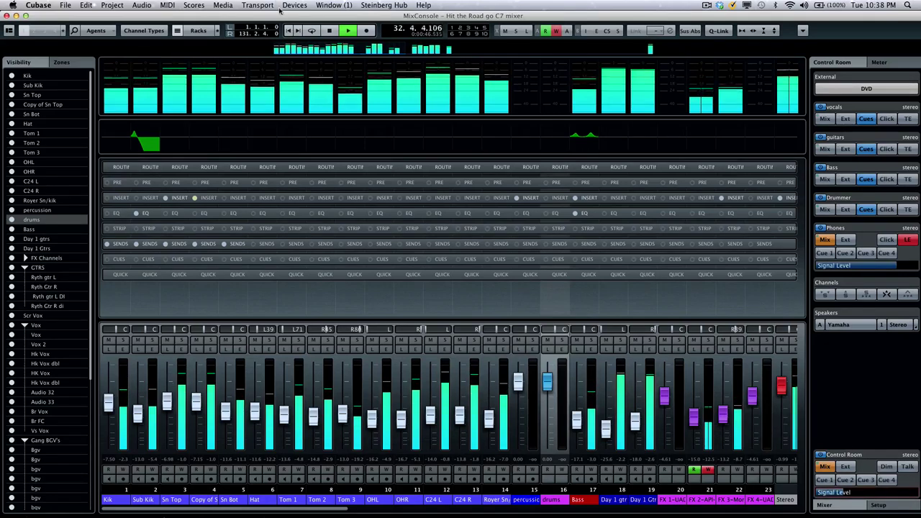
{"action": "left_click", "coordinate": [330, 32]}
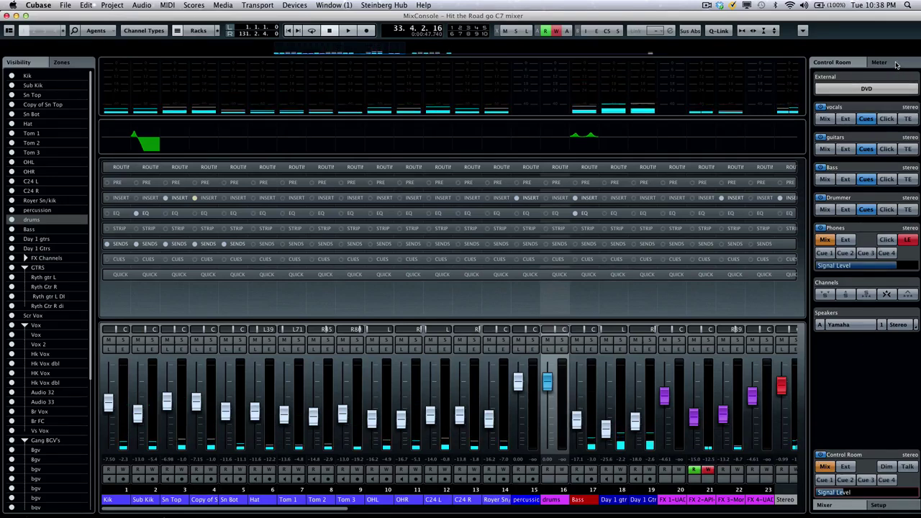
Step: Show the master level meters and start playback to drive them
{"action": "left_click", "coordinate": [896, 65]}
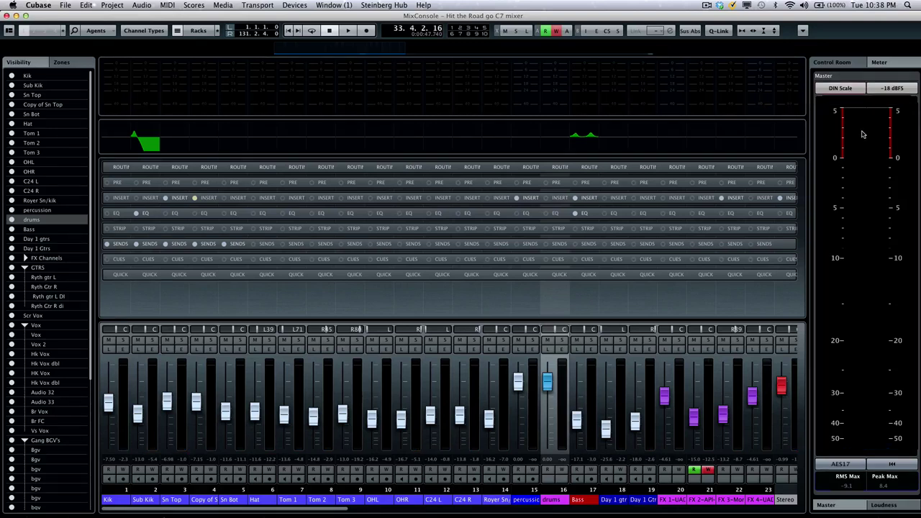
{"action": "left_click", "coordinate": [901, 91]}
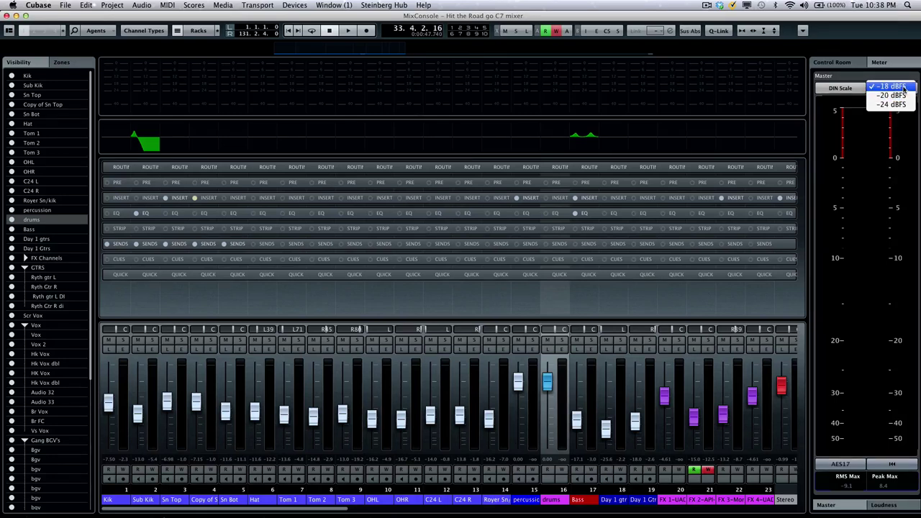
{"action": "left_click", "coordinate": [841, 88]}
{"action": "left_click", "coordinate": [841, 88]}
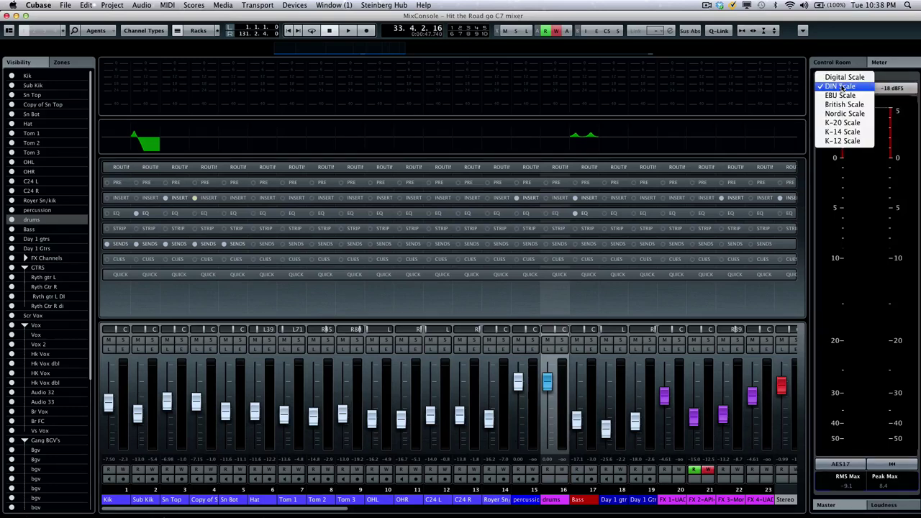
{"action": "left_click", "coordinate": [349, 34]}
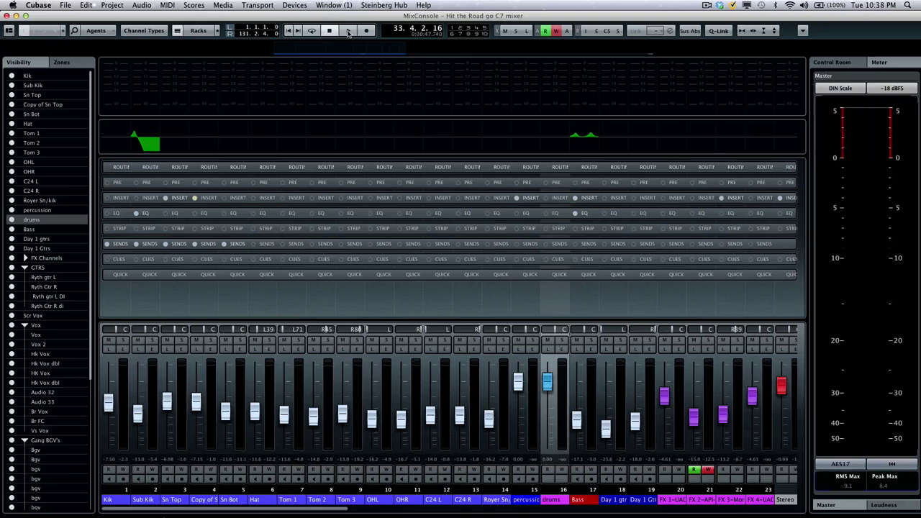
Step: Try the Digital, British and K-20 meter scales, leaving the master meter on K-12 Scale
{"action": "left_click", "coordinate": [840, 88]}
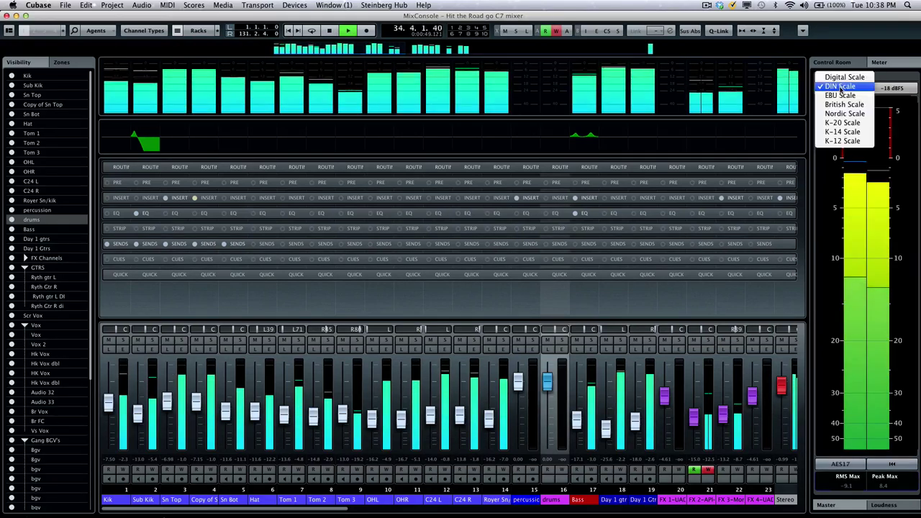
{"action": "left_click", "coordinate": [845, 77]}
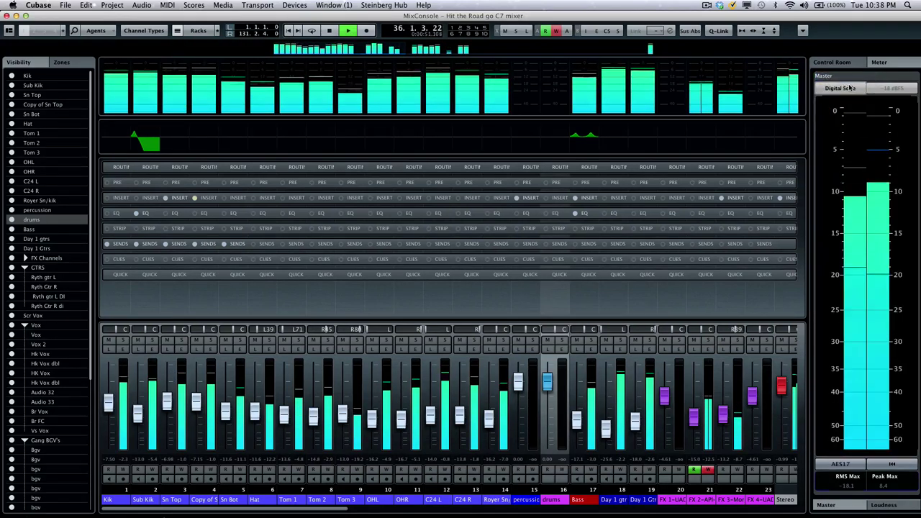
{"action": "left_click", "coordinate": [850, 87]}
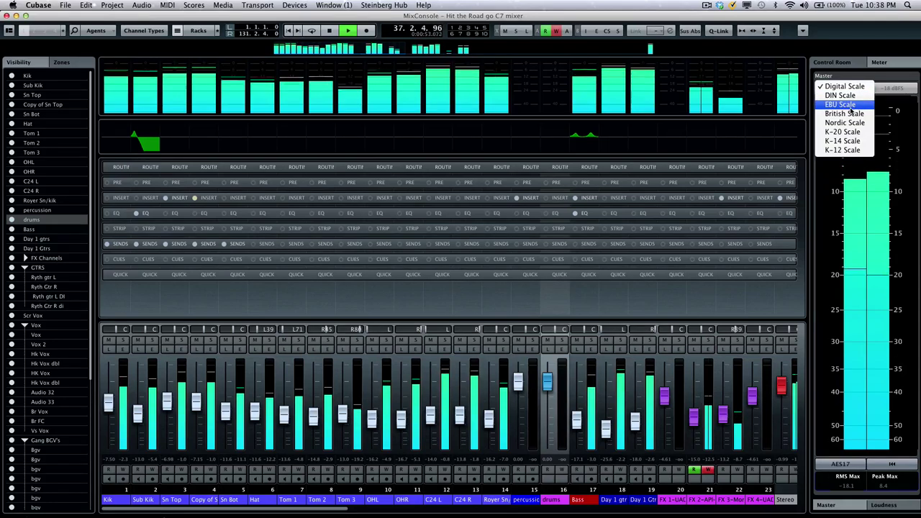
{"action": "left_click", "coordinate": [844, 113]}
{"action": "left_click", "coordinate": [846, 87]}
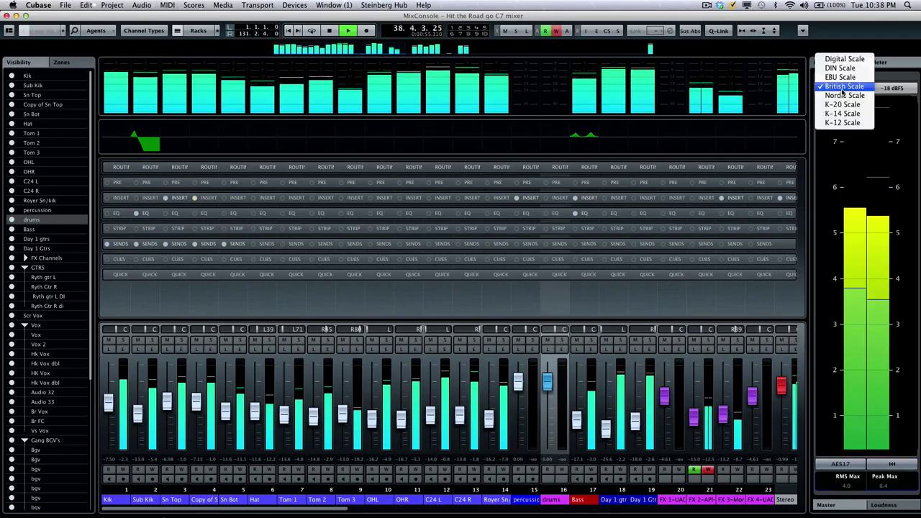
{"action": "left_click", "coordinate": [845, 105]}
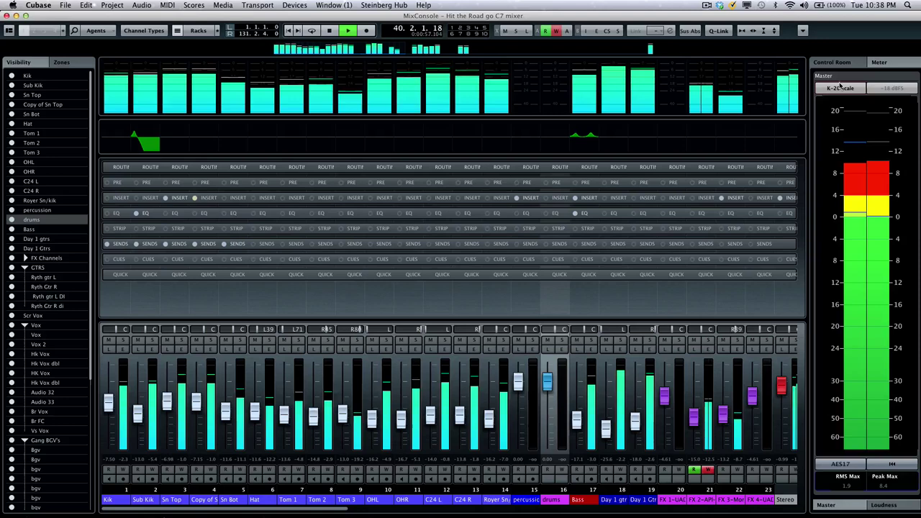
{"action": "left_click", "coordinate": [841, 87]}
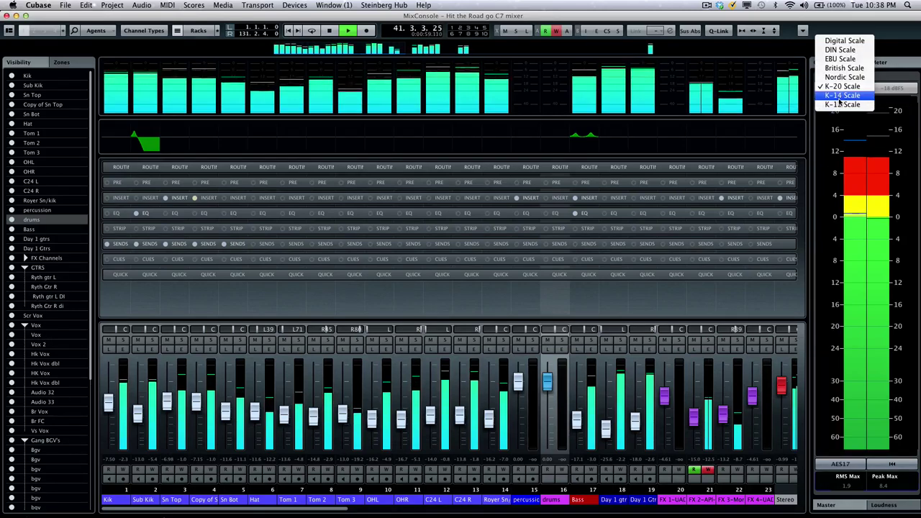
{"action": "left_click", "coordinate": [840, 105]}
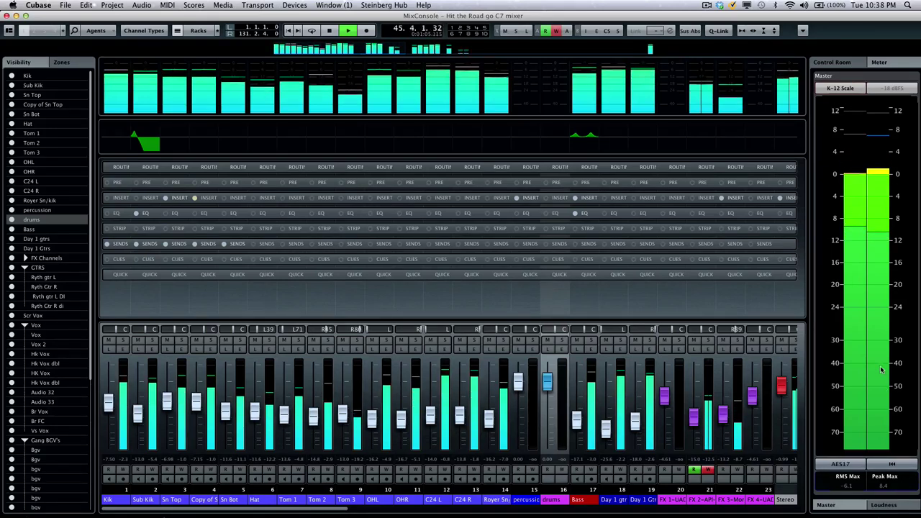
Step: Check the loudness readings (-18.4 LUFS integrated), return to the K-12 master meters and stop playback
{"action": "left_click", "coordinate": [891, 506]}
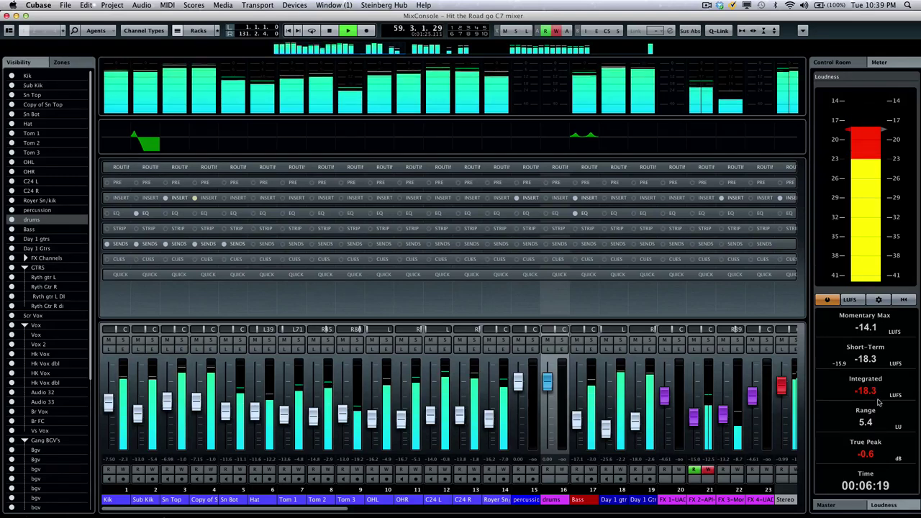
{"action": "left_click", "coordinate": [828, 505]}
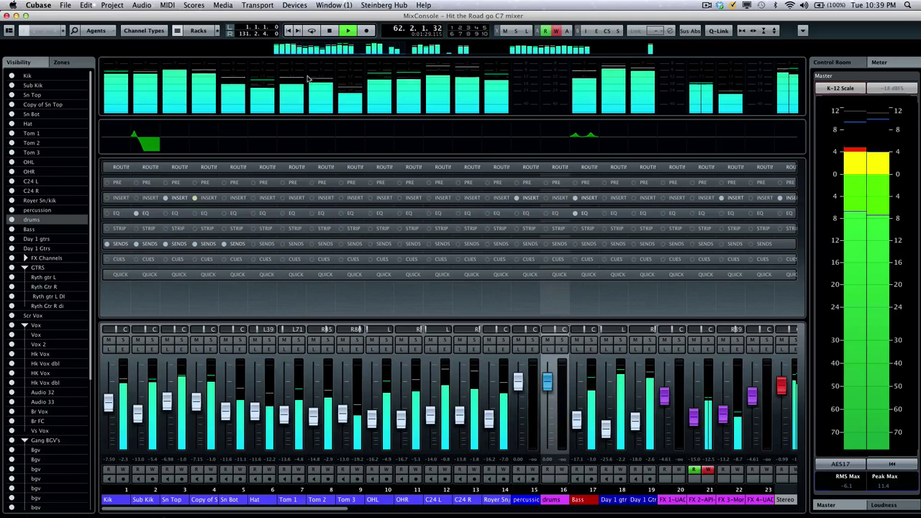
{"action": "left_click", "coordinate": [330, 30]}
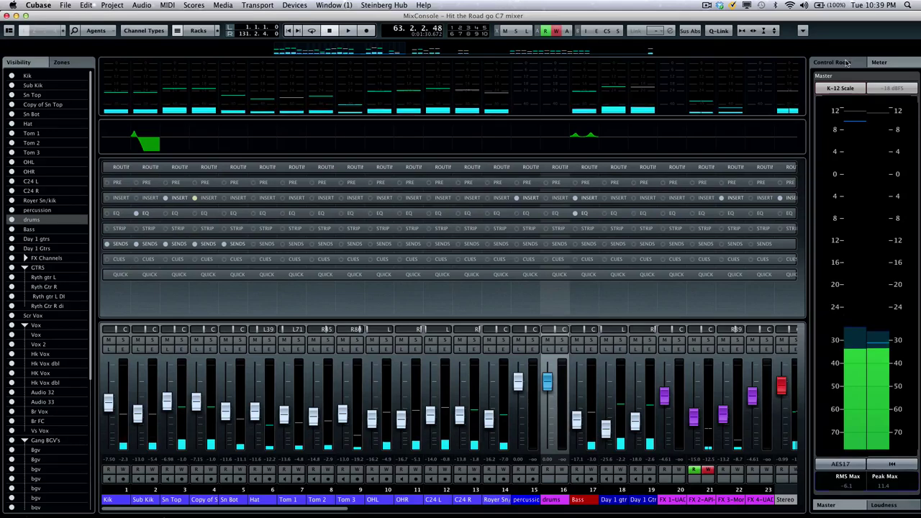
Step: Show the Control Room panel with its extra settings expanded and start playback
{"action": "left_click", "coordinate": [847, 64]}
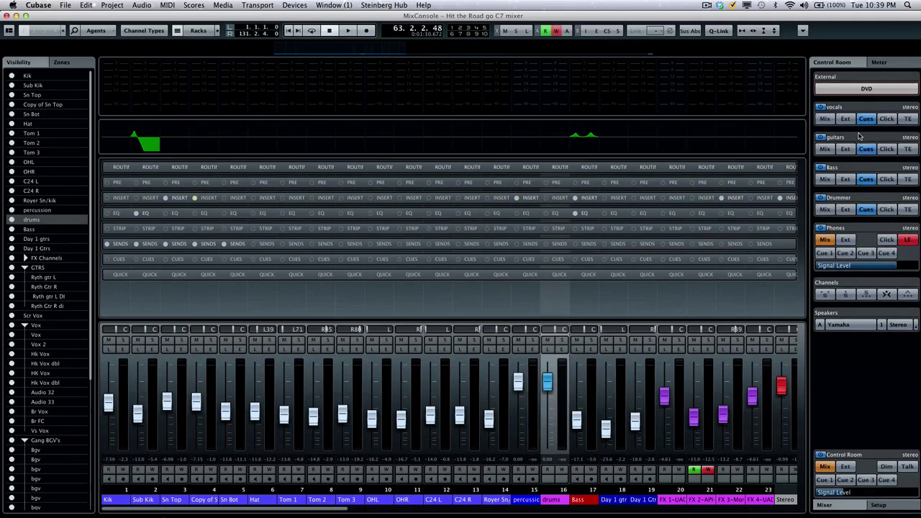
{"action": "left_click", "coordinate": [872, 459]}
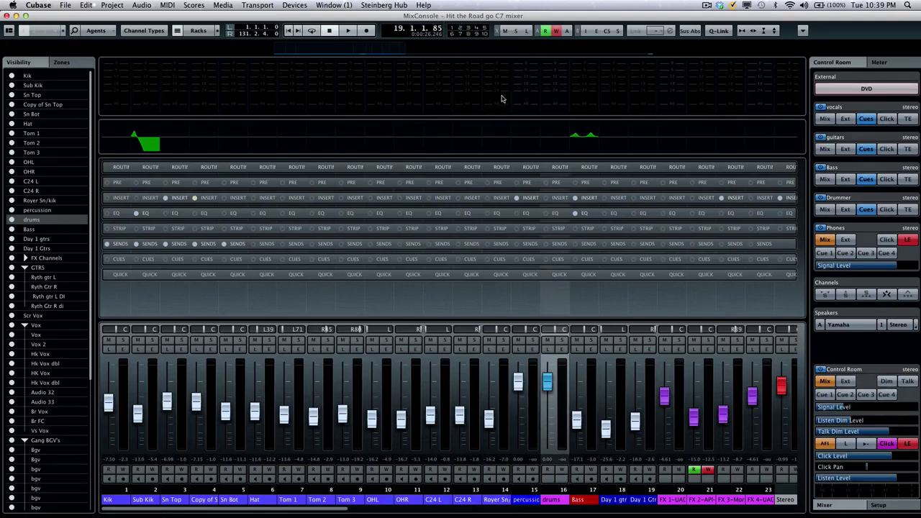
{"action": "left_click", "coordinate": [349, 31]}
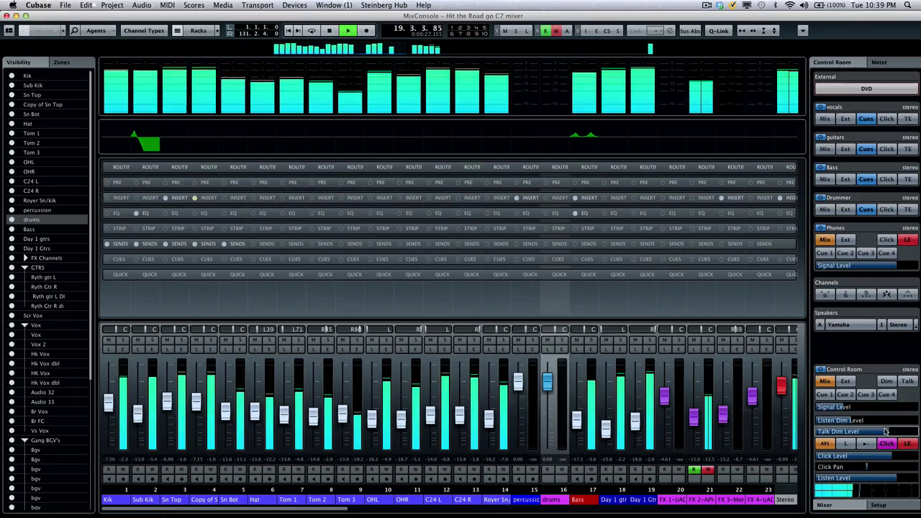
Step: Toggle the Control Room Dim, leaving the monitoring output dimmed
{"action": "left_click", "coordinate": [887, 381]}
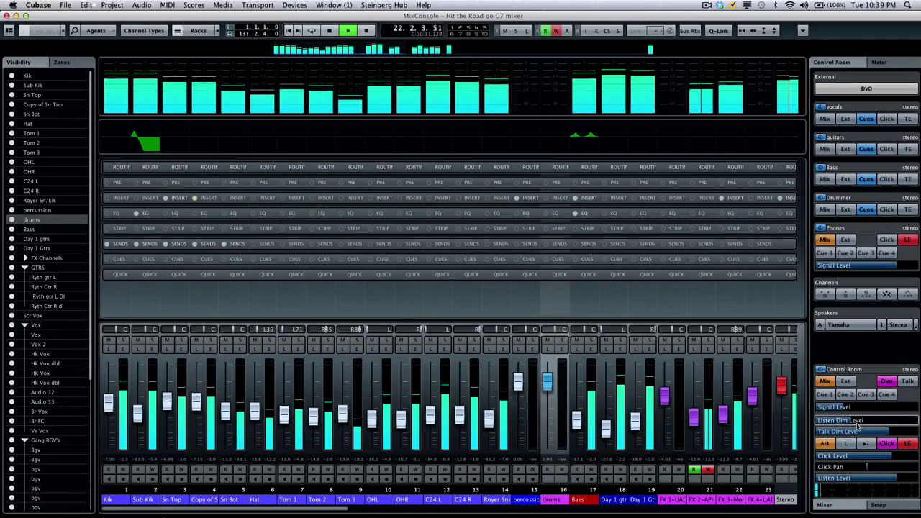
{"action": "mouse_move", "coordinate": [857, 421]}
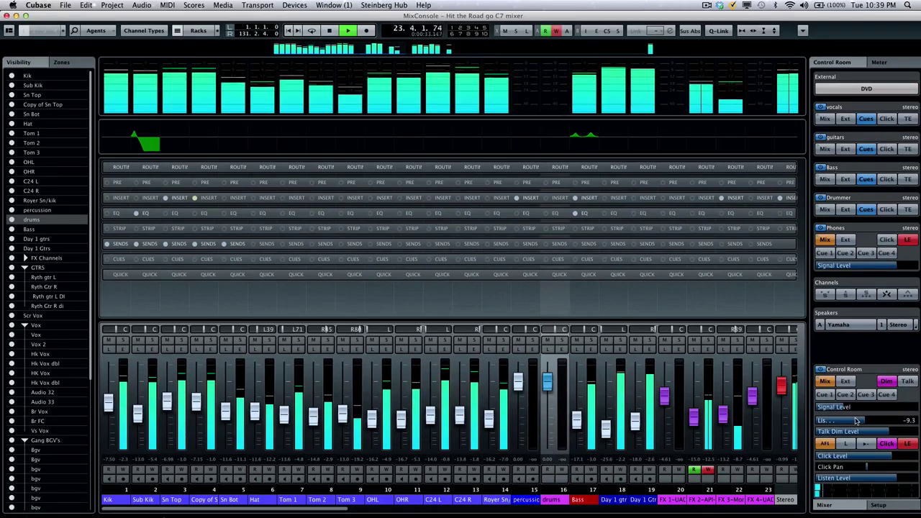
{"action": "left_click", "coordinate": [885, 383]}
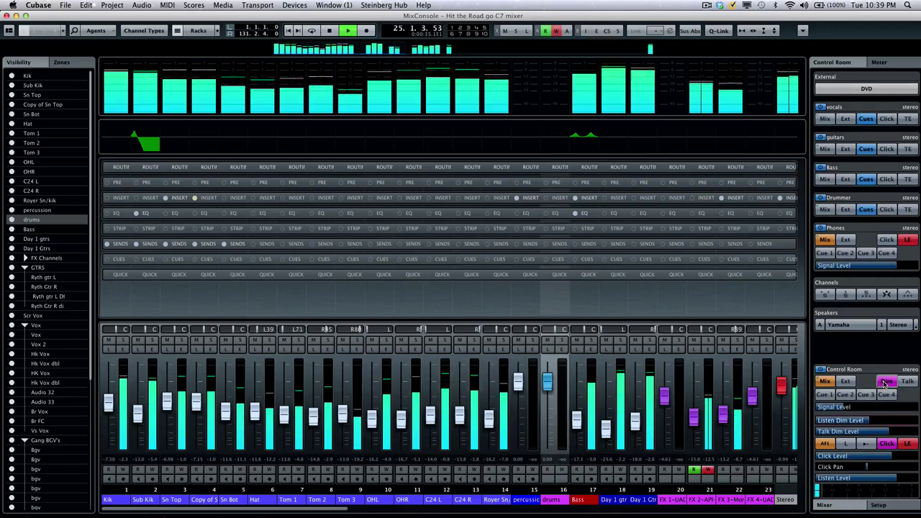
{"action": "left_click", "coordinate": [885, 383]}
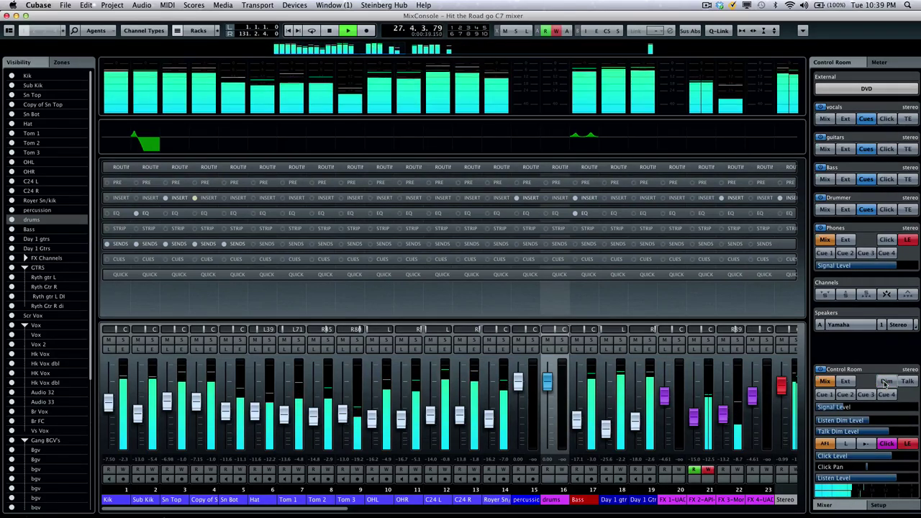
{"action": "left_click", "coordinate": [885, 384]}
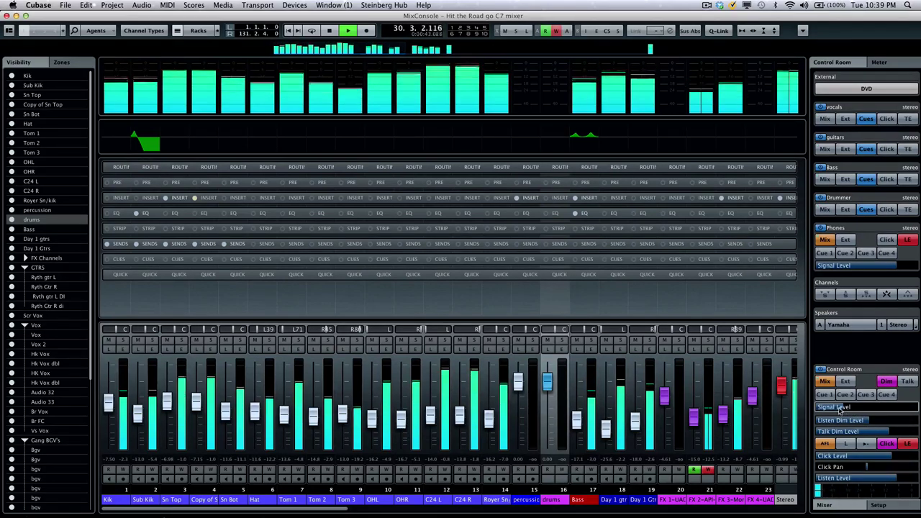
{"action": "scroll", "coordinate": [863, 432], "scroll_direction": "up", "scroll_amount": 3}
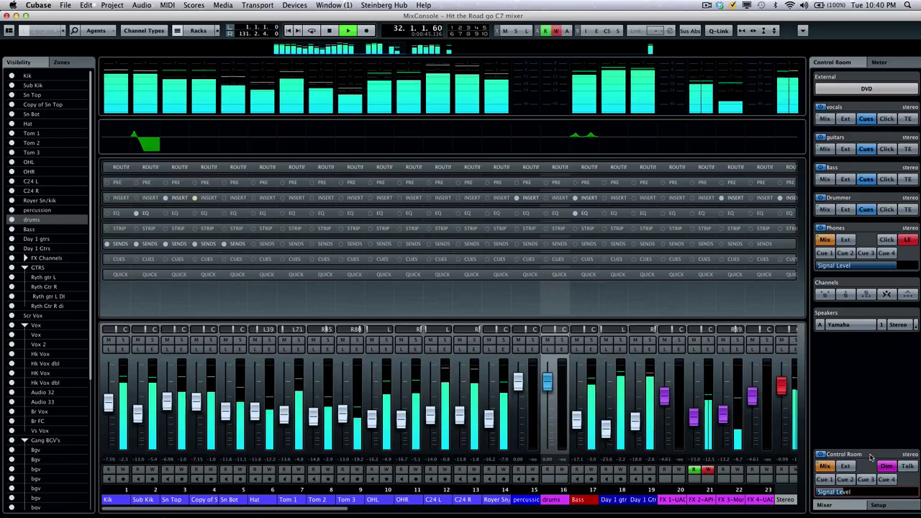
{"action": "scroll", "coordinate": [868, 449], "scroll_direction": "down", "scroll_amount": 3}
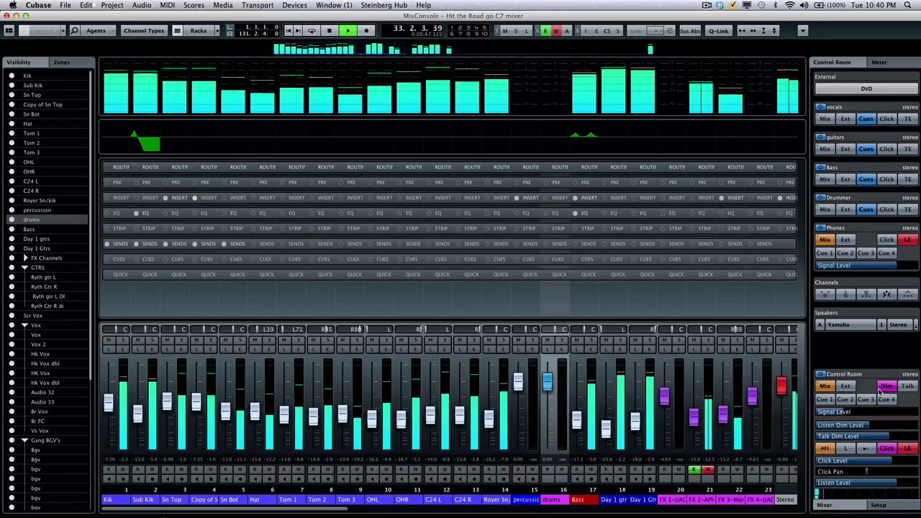
Step: Turn Dim off, play, and set Listen Dim Level to -10.8 dB while toggling Listen on Bass
{"action": "left_click", "coordinate": [886, 386]}
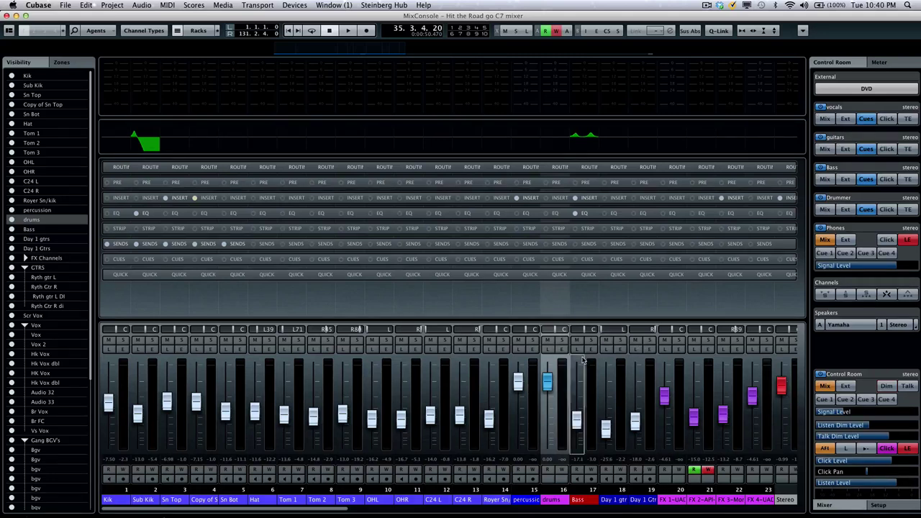
{"action": "left_click", "coordinate": [350, 30]}
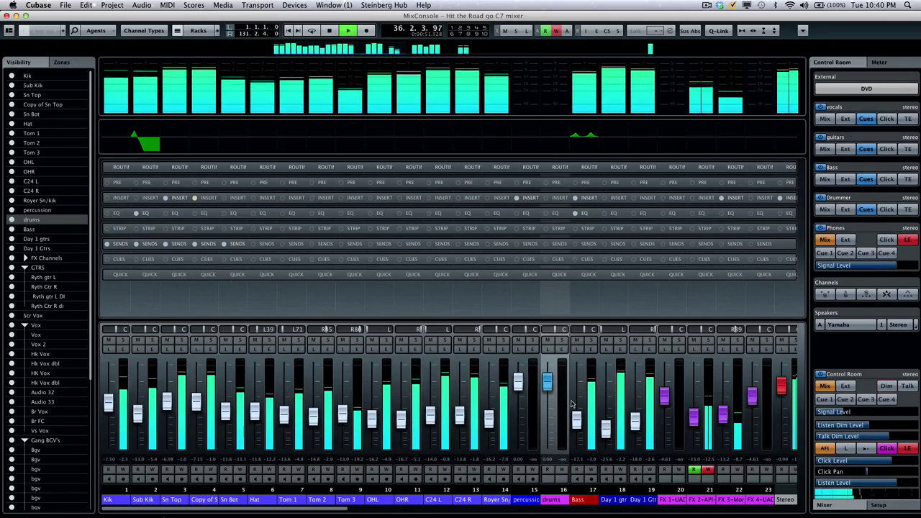
{"action": "left_click", "coordinate": [580, 350]}
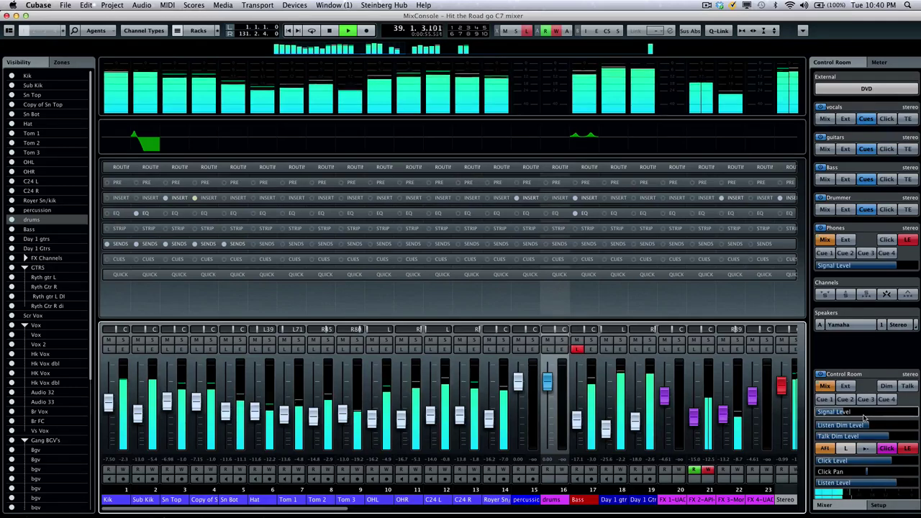
{"action": "left_click_drag", "start_coordinate": [872, 428], "coordinate": [857, 429]}
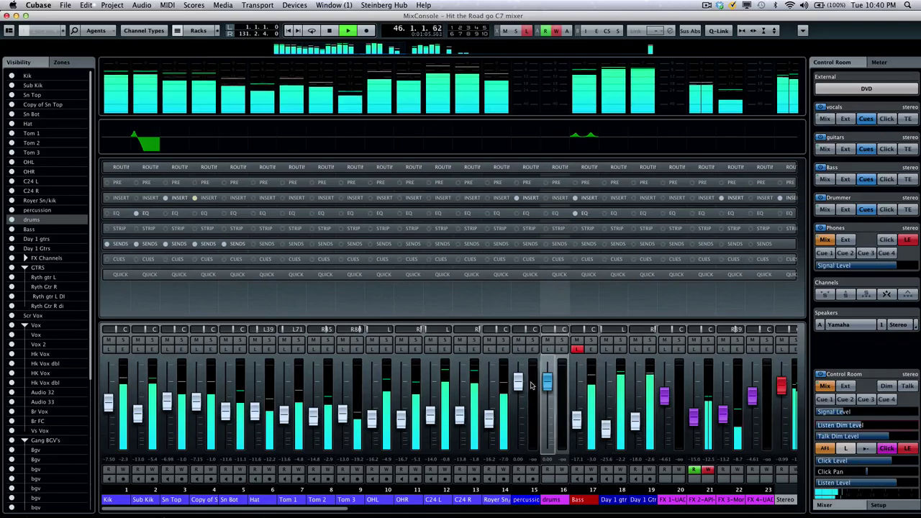
{"action": "left_click", "coordinate": [577, 352]}
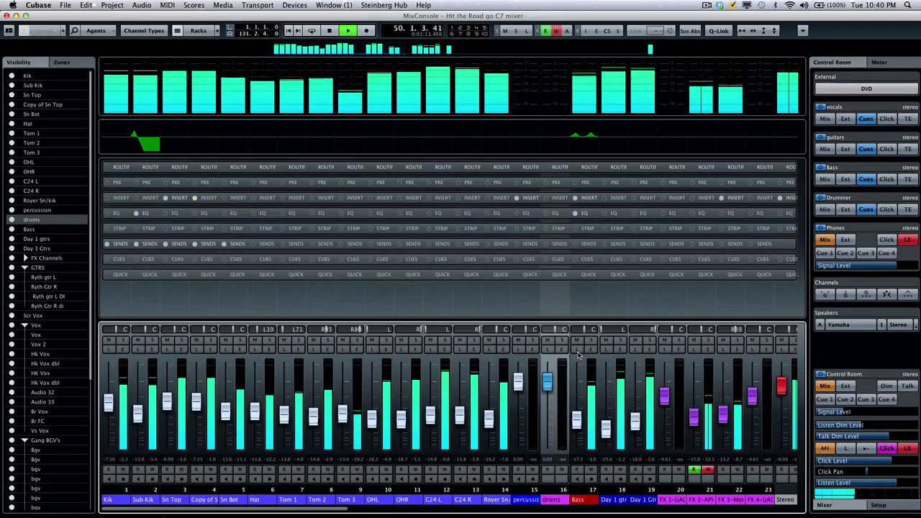
{"action": "left_click", "coordinate": [578, 351]}
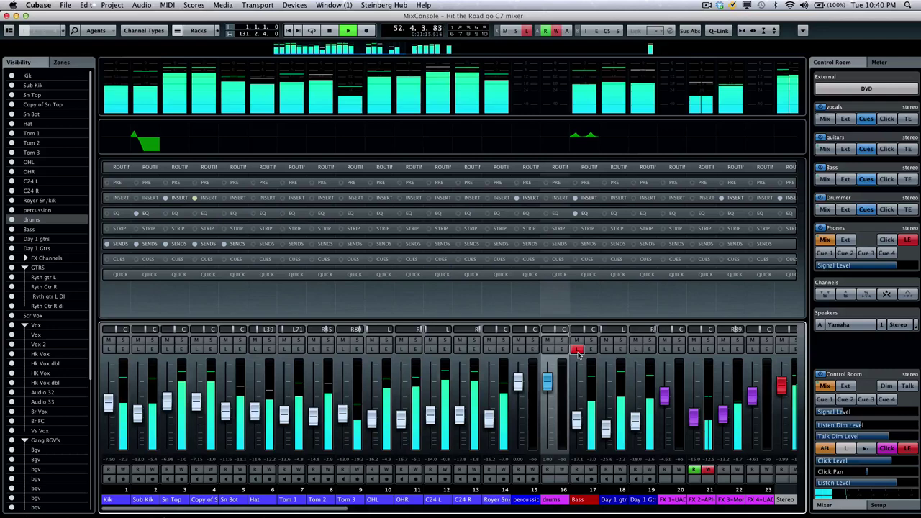
{"action": "left_click", "coordinate": [577, 351]}
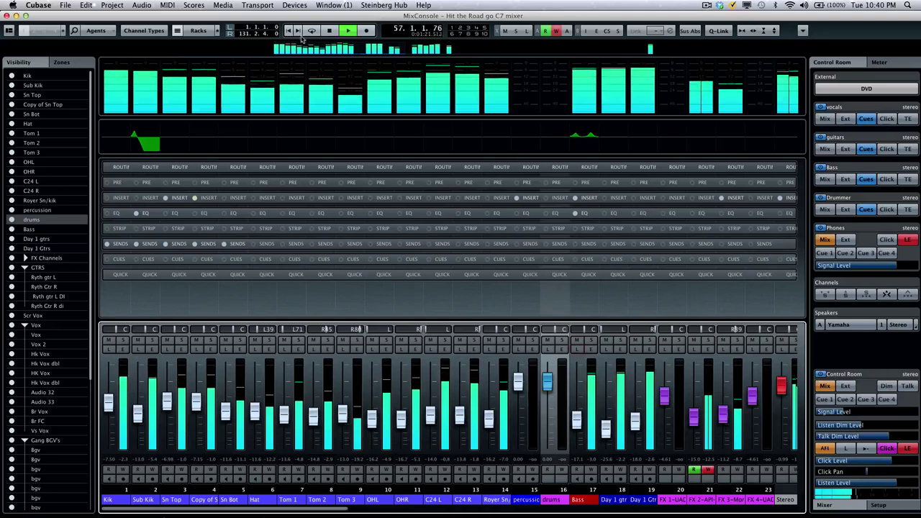
Step: Stop playback, cycle JBL, Adam and KRK monitors back to Yamaha, and briefly check MixConvert downmix
{"action": "left_click", "coordinate": [329, 30]}
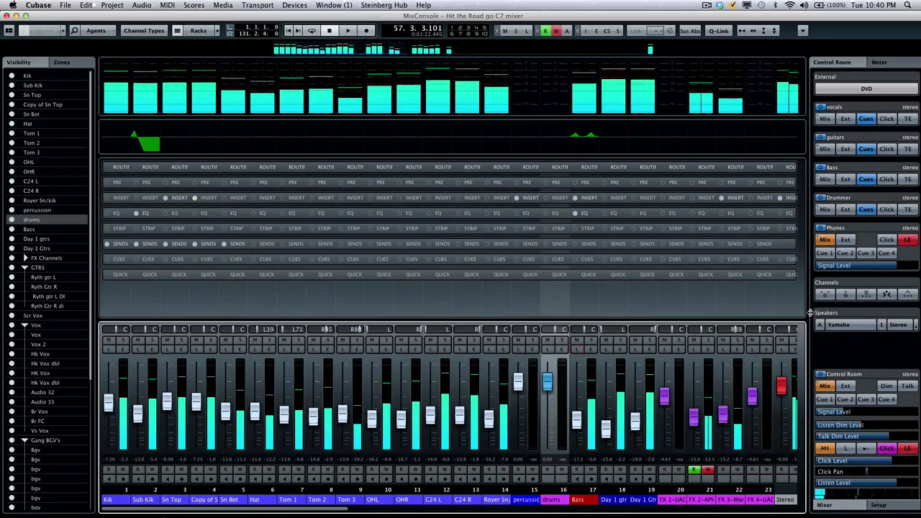
{"action": "left_click", "coordinate": [866, 328]}
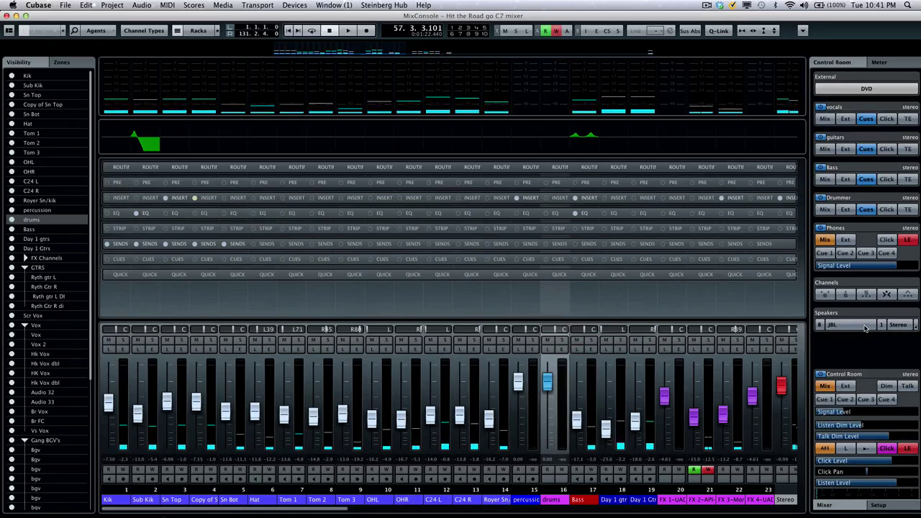
{"action": "left_click", "coordinate": [866, 328]}
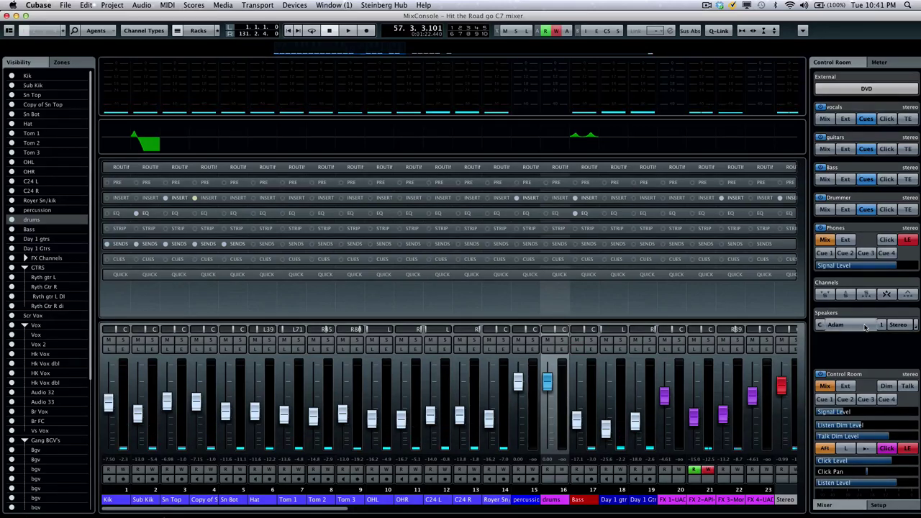
{"action": "left_click", "coordinate": [866, 328]}
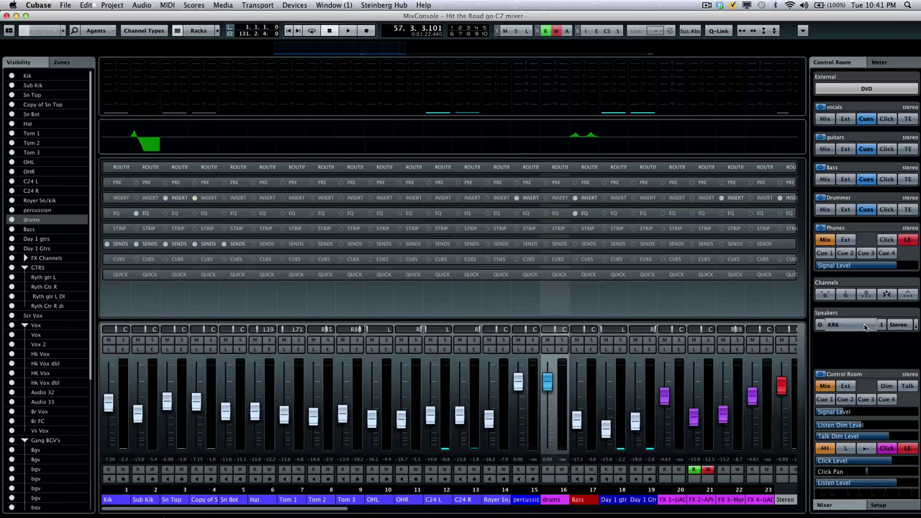
{"action": "left_click", "coordinate": [866, 328]}
{"action": "left_click", "coordinate": [866, 328]}
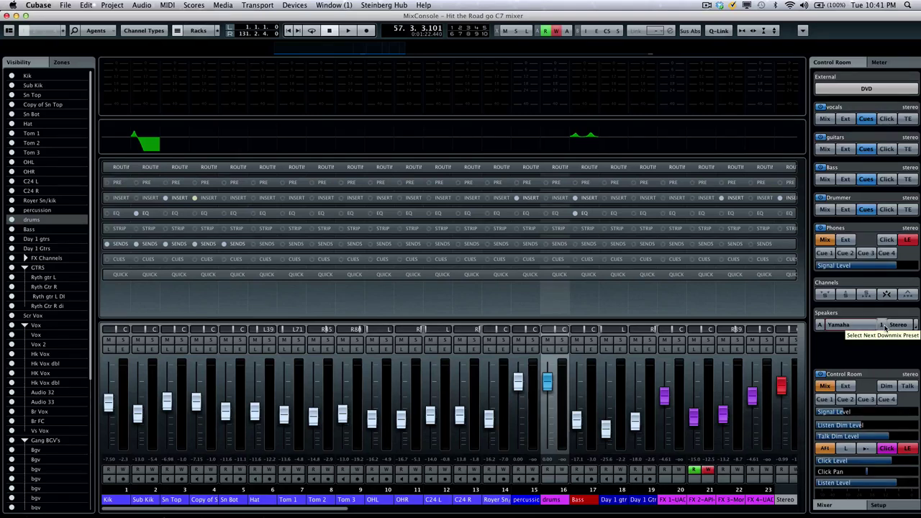
{"action": "left_click", "coordinate": [915, 326]}
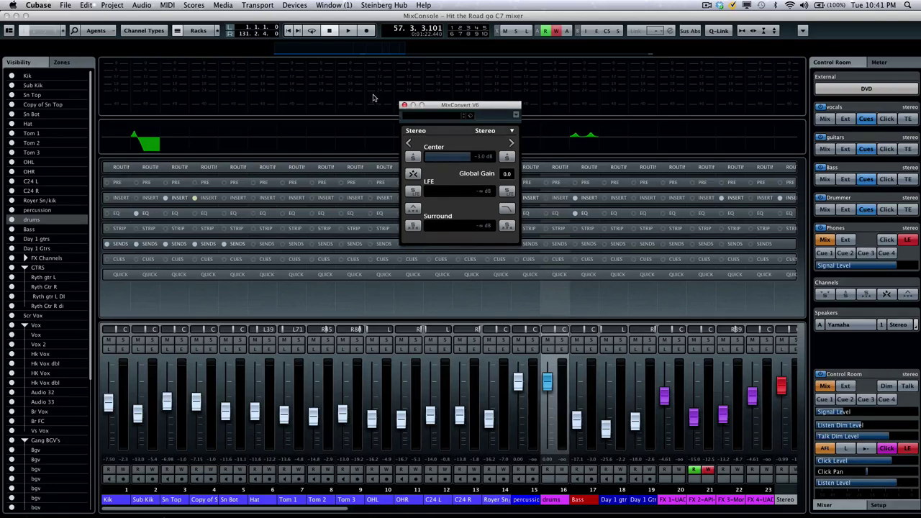
{"action": "left_click", "coordinate": [405, 106]}
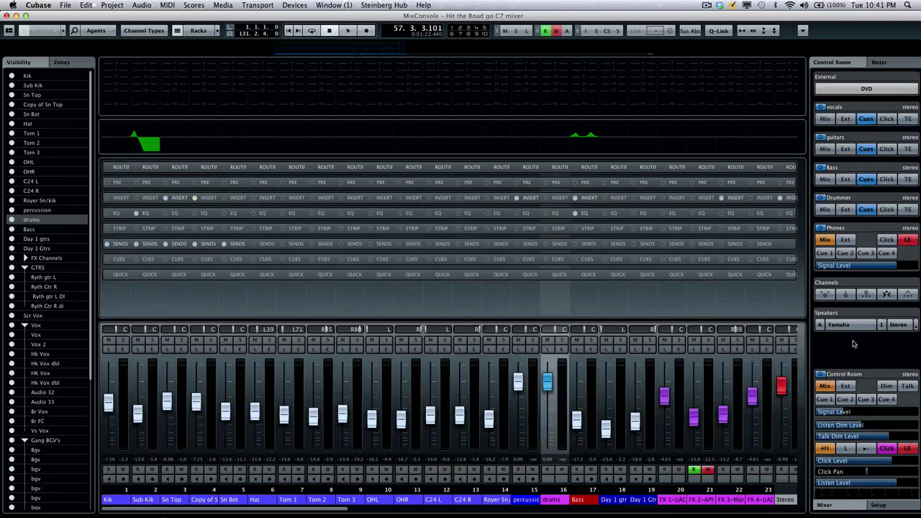
Step: In the Control Room Speakers setup, raise the JBL speaker input gain to 8.2 dB
{"action": "left_click", "coordinate": [896, 507]}
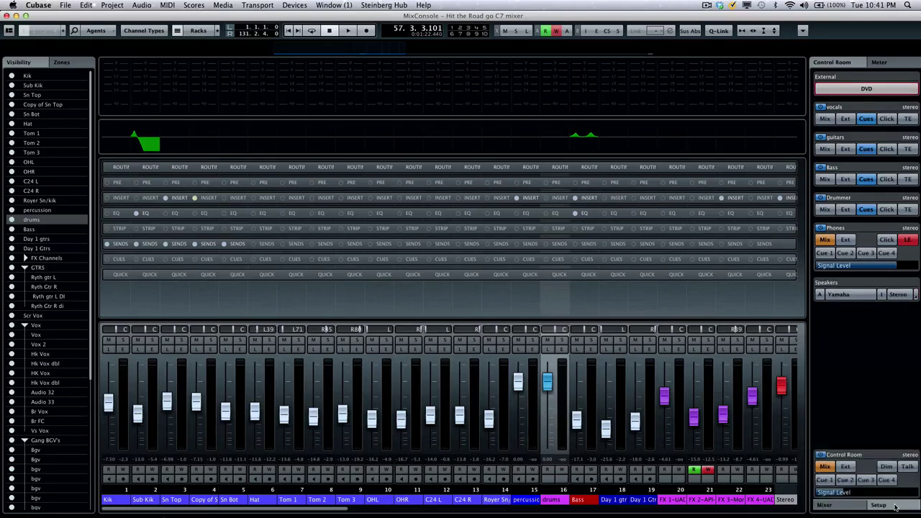
{"action": "left_click", "coordinate": [855, 285]}
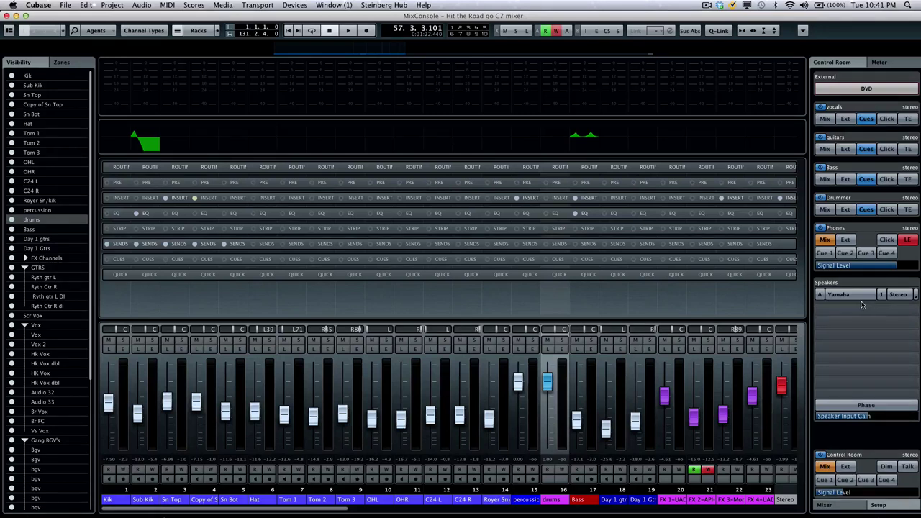
{"action": "mouse_move", "coordinate": [859, 310]}
{"action": "left_click_drag", "start_coordinate": [867, 421], "coordinate": [871, 412]}
Step: Set the Adam speaker input gain to -5.0 dB and the KRK to 13.1 dB
{"action": "left_click", "coordinate": [852, 294]}
{"action": "mouse_move", "coordinate": [865, 410]}
{"action": "left_mouse_down"}
{"action": "mouse_move", "coordinate": [870, 420]}
{"action": "mouse_move", "coordinate": [861, 418]}
{"action": "left_mouse_up"}
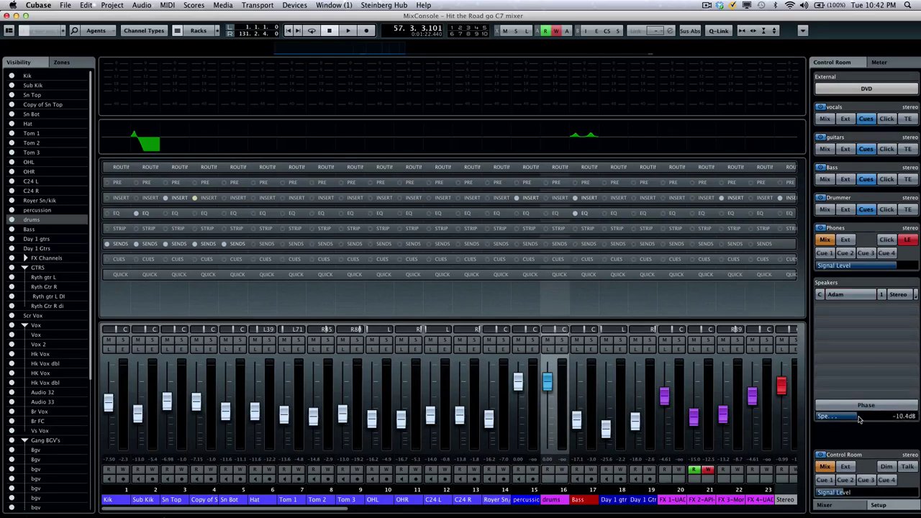
{"action": "left_click", "coordinate": [853, 295]}
{"action": "left_click_drag", "start_coordinate": [864, 416], "coordinate": [881, 417]}
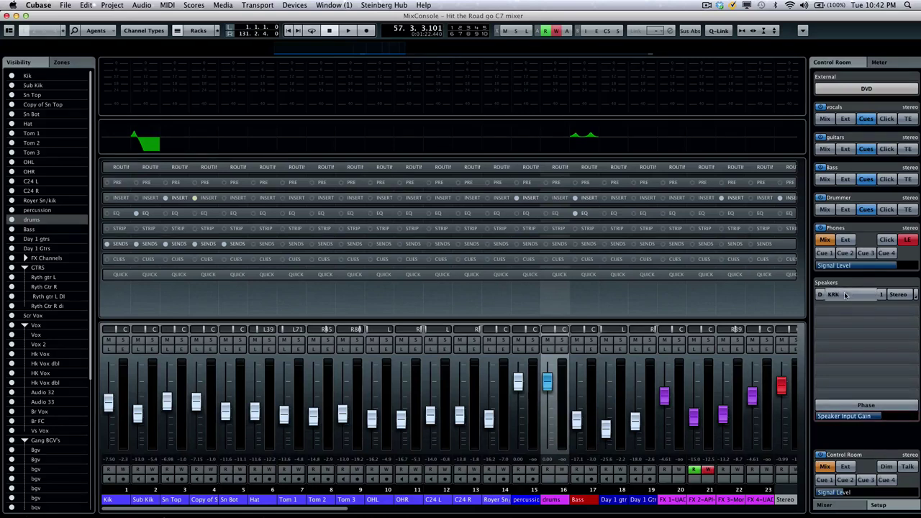
Step: Step through the monitor speaker sets and end back on the Yamaha speakers
{"action": "left_click", "coordinate": [846, 295]}
{"action": "left_click", "coordinate": [845, 295]}
{"action": "left_click", "coordinate": [853, 295]}
{"action": "left_click", "coordinate": [854, 295]}
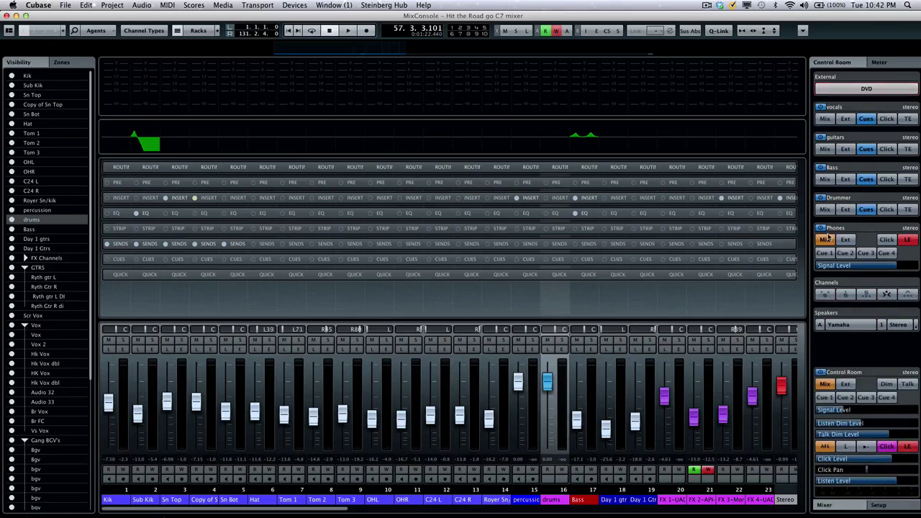
{"action": "mouse_move", "coordinate": [861, 109]}
Step: Show cue send slots 1–4 on every MixConsole channel and turn on Q-Link
{"action": "left_click", "coordinate": [533, 258]}
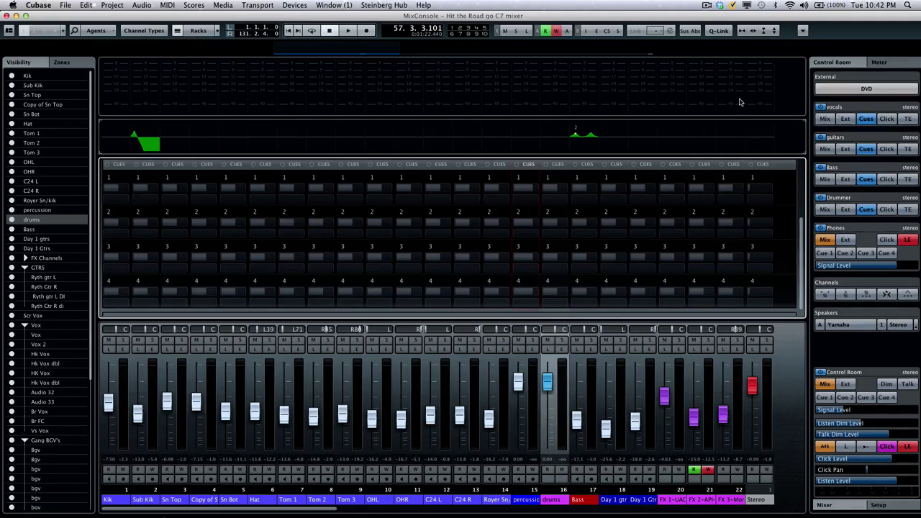
{"action": "left_click", "coordinate": [713, 31]}
{"action": "scroll", "coordinate": [42, 324], "scroll_direction": "down", "scroll_amount": 6}
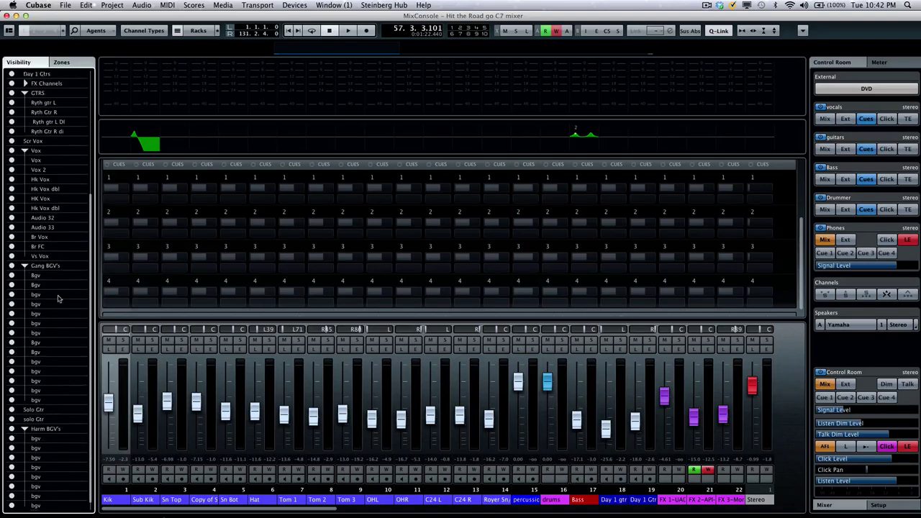
{"action": "scroll", "coordinate": [41, 497], "scroll_direction": "up", "scroll_amount": 8}
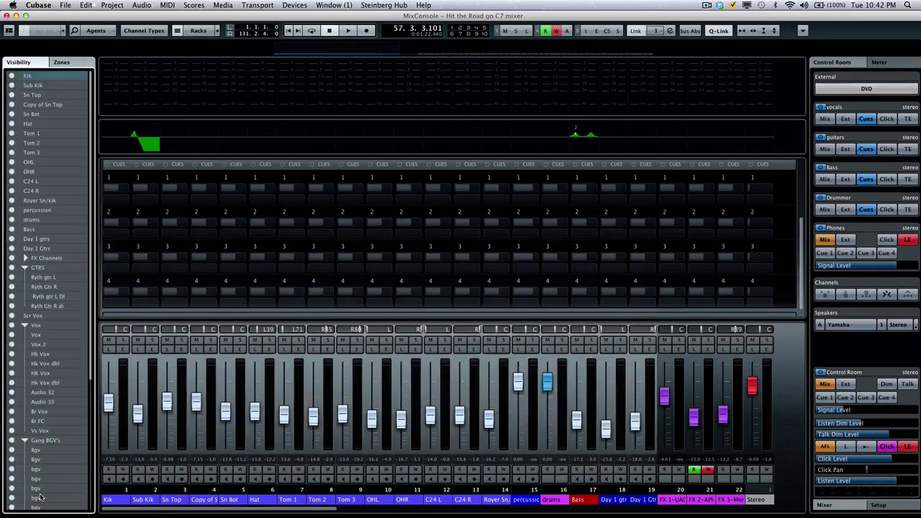
Step: Activate all four cue sends from the selected mixer channels and confirm with Enable
{"action": "right_click", "coordinate": [854, 79]}
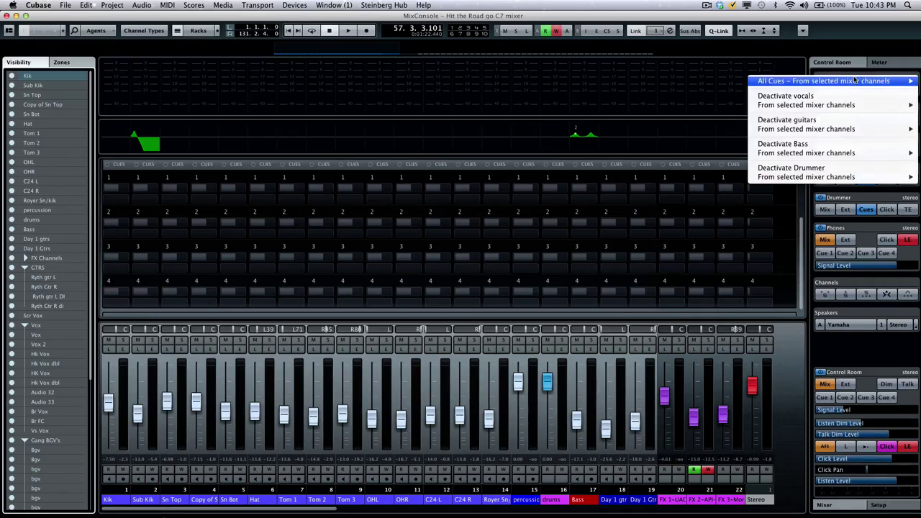
{"action": "mouse_move", "coordinate": [850, 80]}
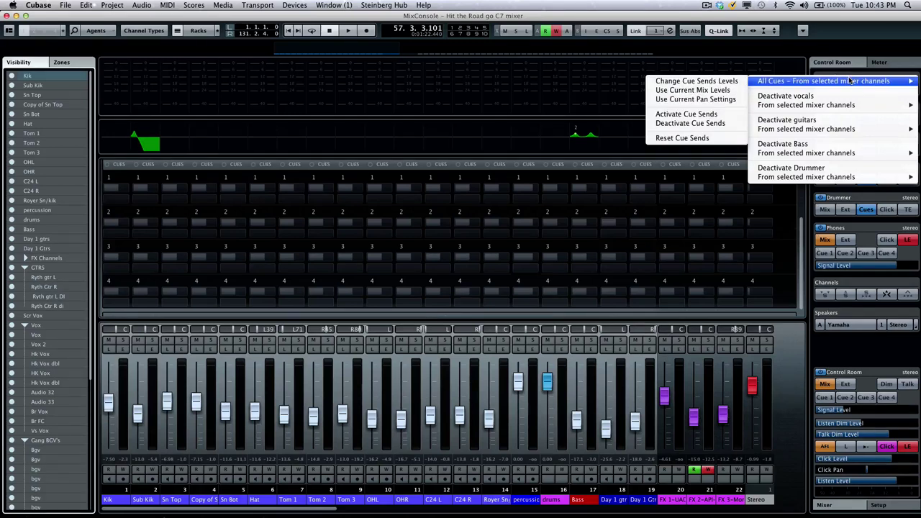
{"action": "left_click", "coordinate": [708, 115]}
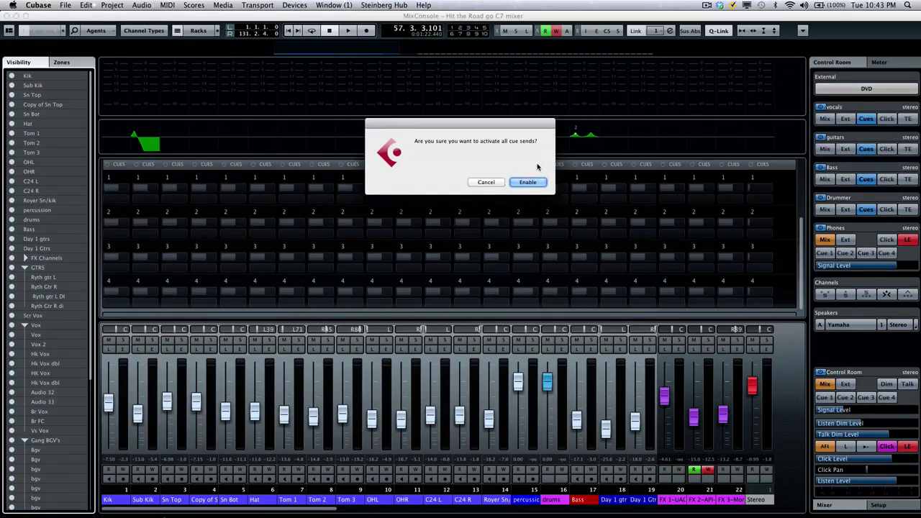
{"action": "left_click", "coordinate": [528, 182]}
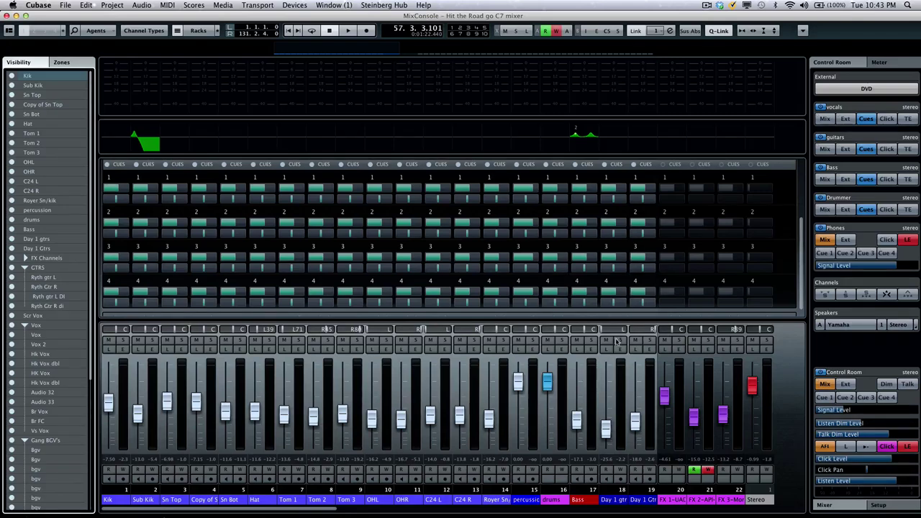
Step: Tweak individual cue sends: Bass cue 1 to -4.24, plus channel 17's cue 1 and cue 2
{"action": "left_click", "coordinate": [589, 188]}
{"action": "left_click_drag", "start_coordinate": [588, 188], "coordinate": [581, 189]}
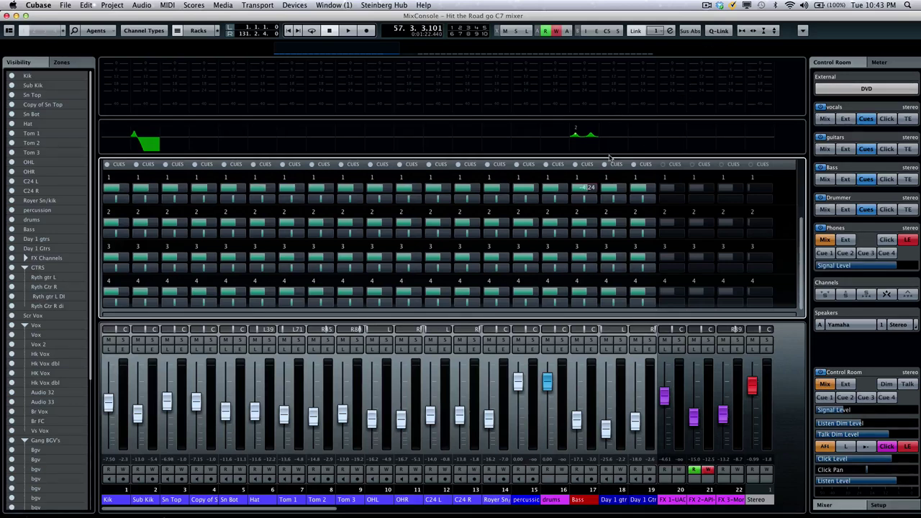
{"action": "left_click_drag", "start_coordinate": [588, 190], "coordinate": [593, 190]}
{"action": "left_click_drag", "start_coordinate": [583, 226], "coordinate": [587, 225]}
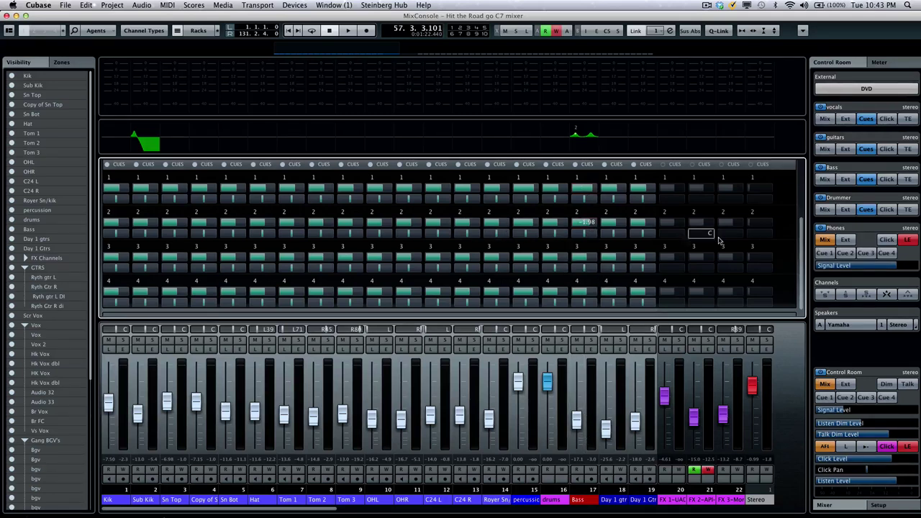
Step: Copy the current mix volumes and pan settings into all cue sends
{"action": "right_click", "coordinate": [855, 79]}
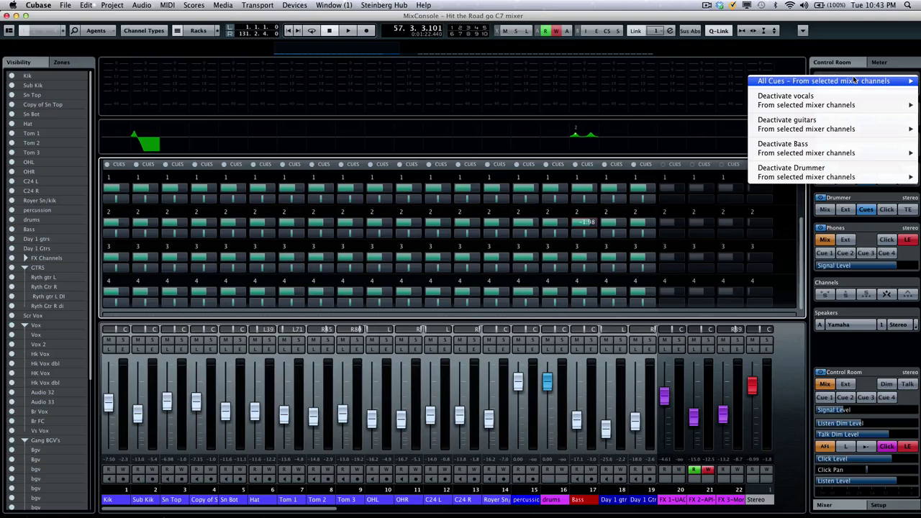
{"action": "mouse_move", "coordinate": [854, 81]}
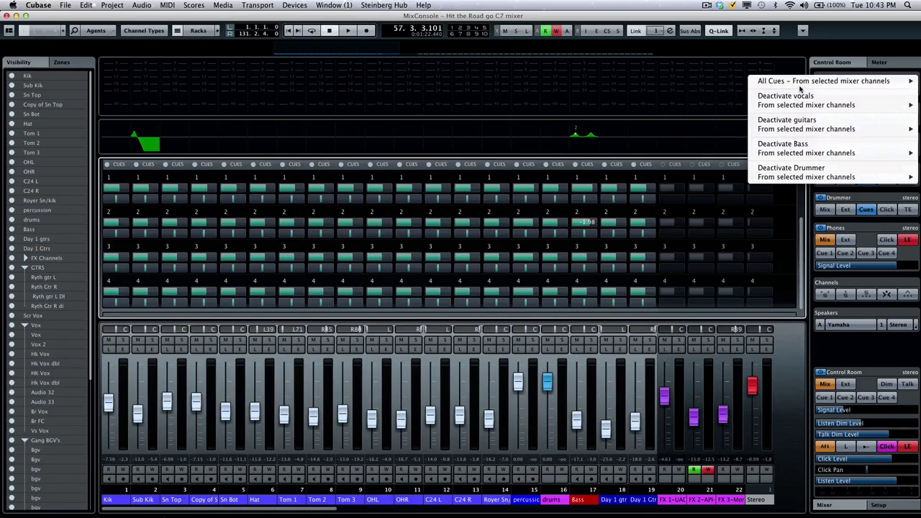
{"action": "mouse_move", "coordinate": [799, 82]}
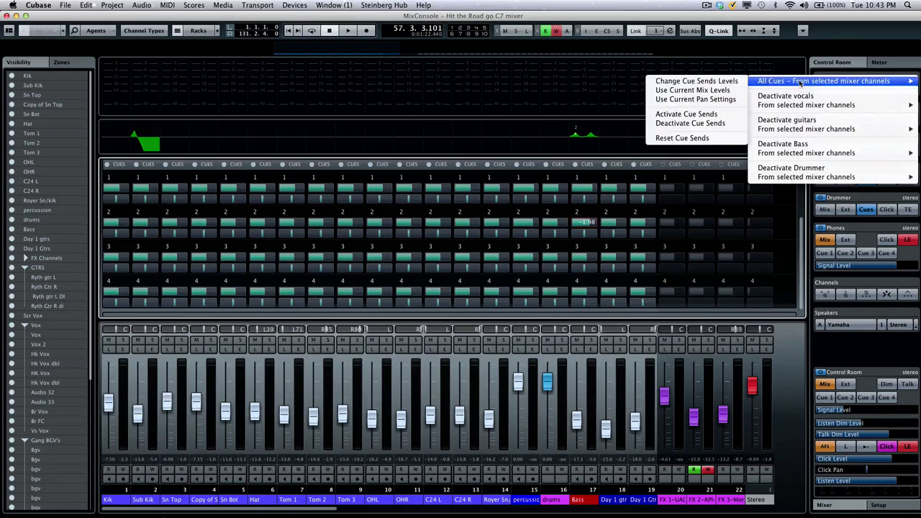
{"action": "left_click", "coordinate": [704, 91]}
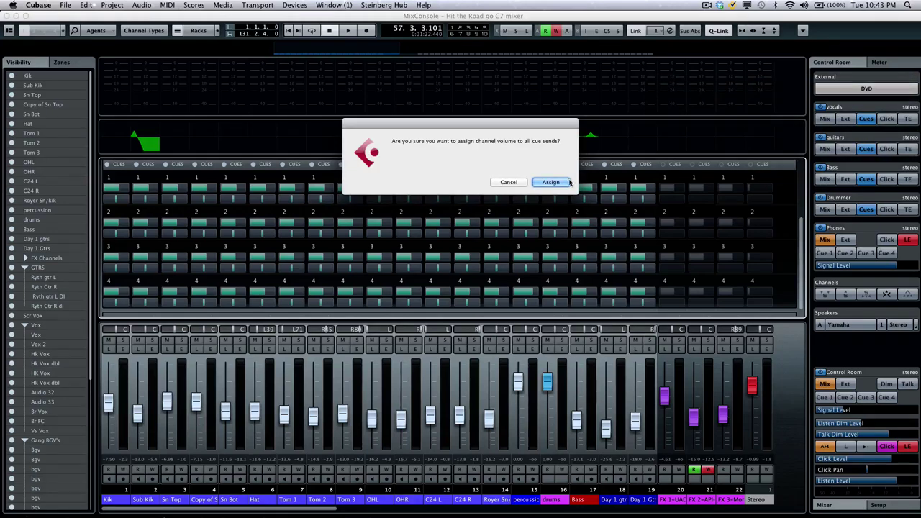
{"action": "left_click", "coordinate": [549, 185]}
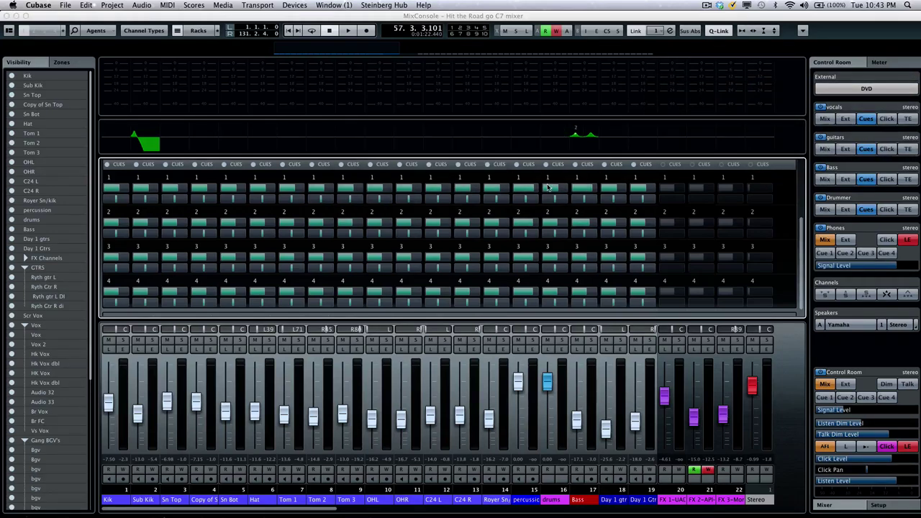
{"action": "right_click", "coordinate": [848, 76]}
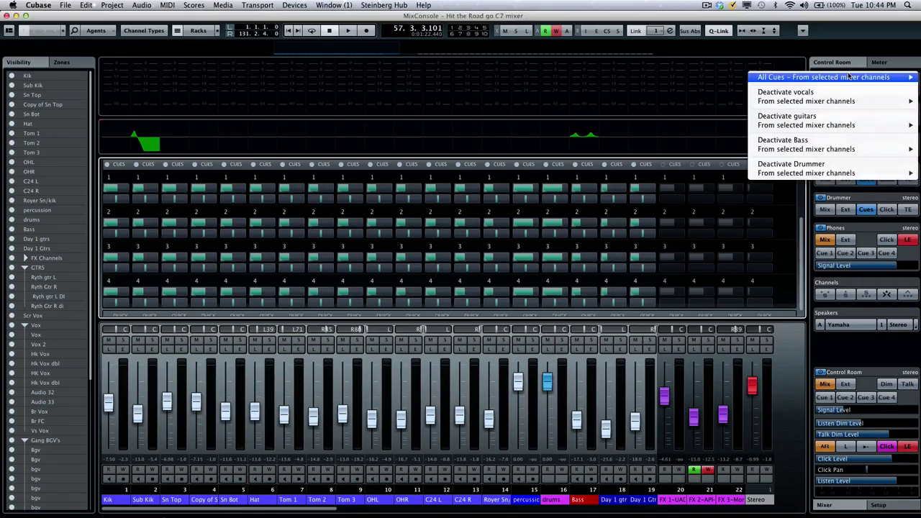
{"action": "mouse_move", "coordinate": [848, 76]}
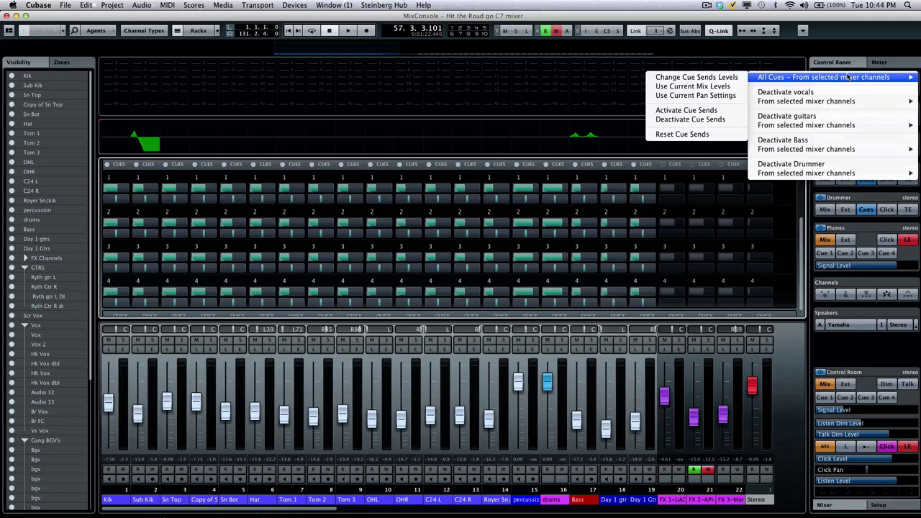
{"action": "left_click", "coordinate": [728, 97]}
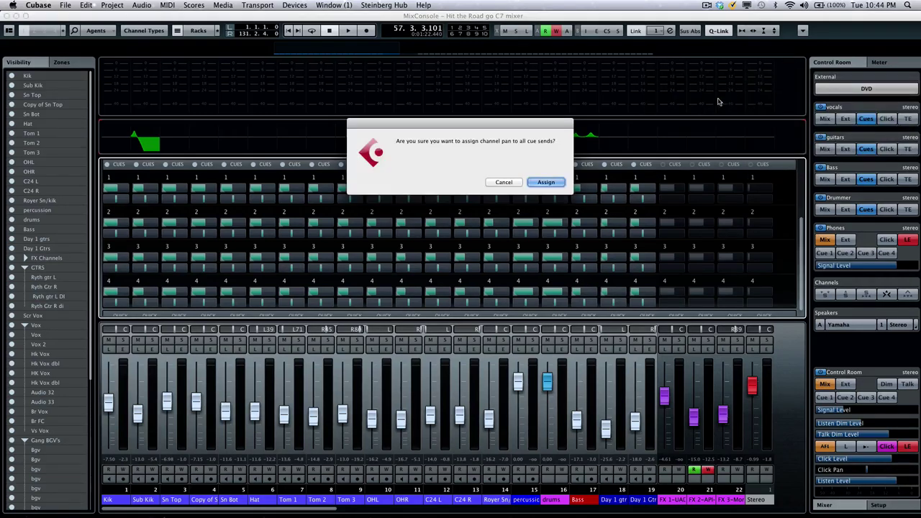
{"action": "left_click", "coordinate": [547, 181]}
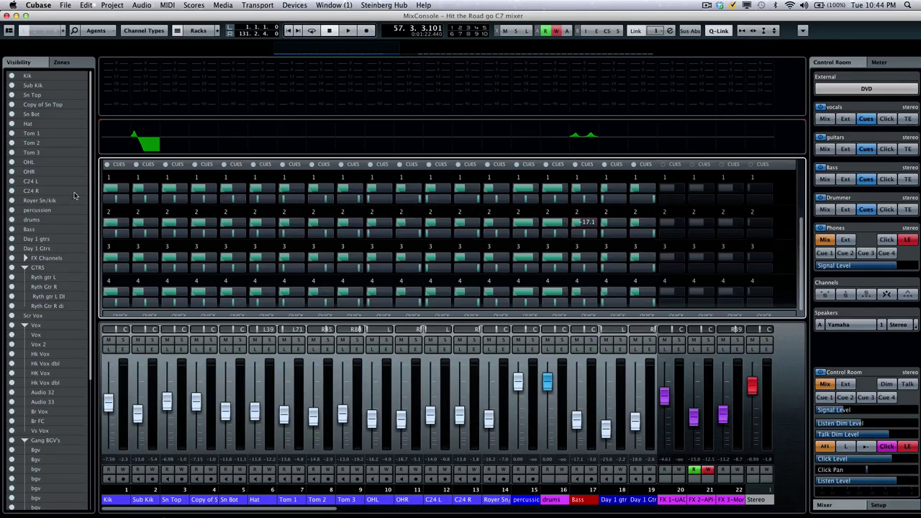
Step: Select Kik through Royer Sn/kik and raise their cue 4 sends together, Kik to about 2.52
{"action": "left_click", "coordinate": [44, 79]}
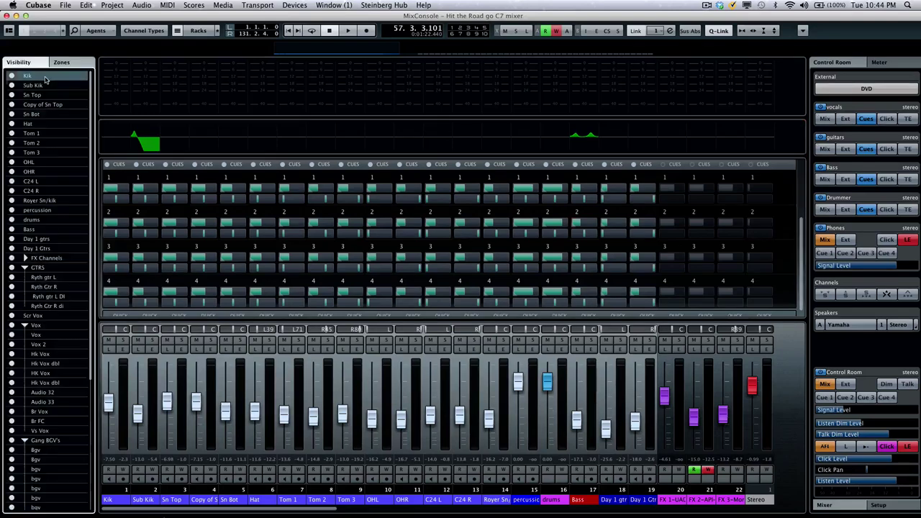
{"action": "left_click", "coordinate": [41, 202], "text": "shift"}
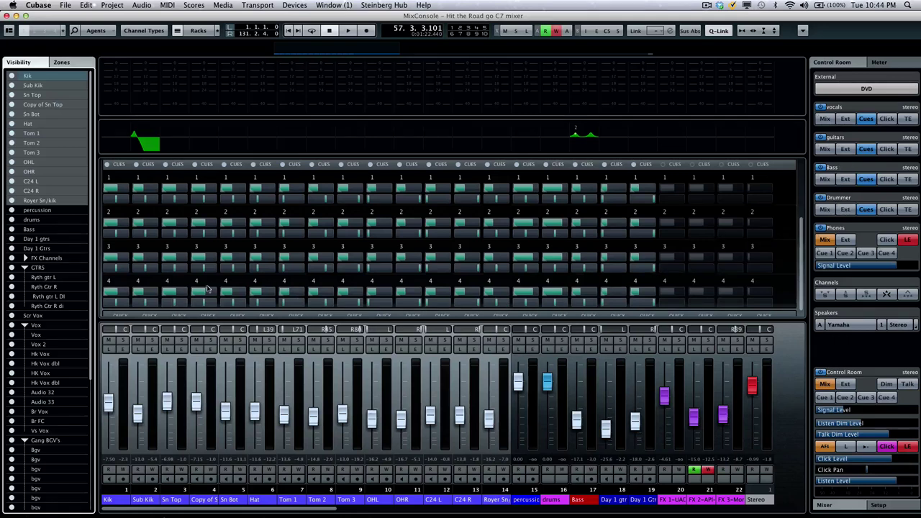
{"action": "mouse_move", "coordinate": [123, 298]}
{"action": "left_click_drag", "start_coordinate": [115, 293], "coordinate": [123, 293]}
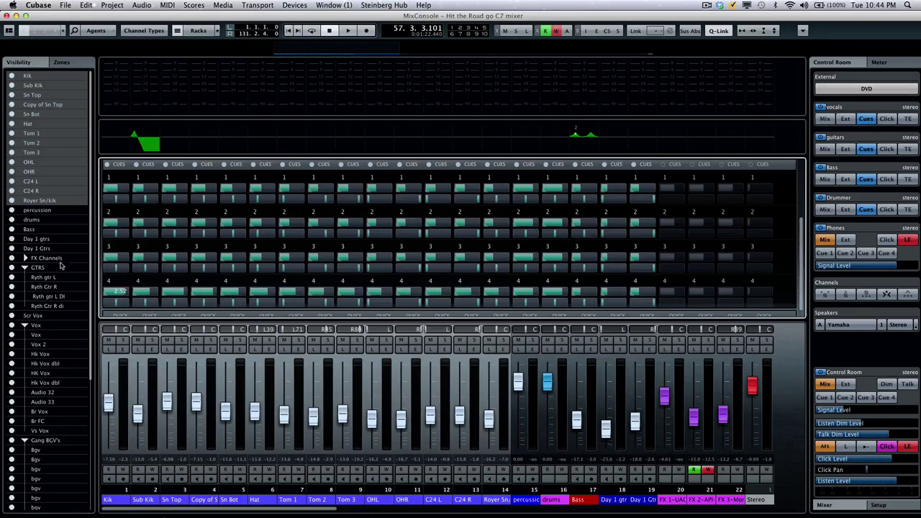
Step: Select the four Ryth gtr channels in the GTRS folder and raise their linked cue 2 sends
{"action": "double_click", "coordinate": [41, 268]}
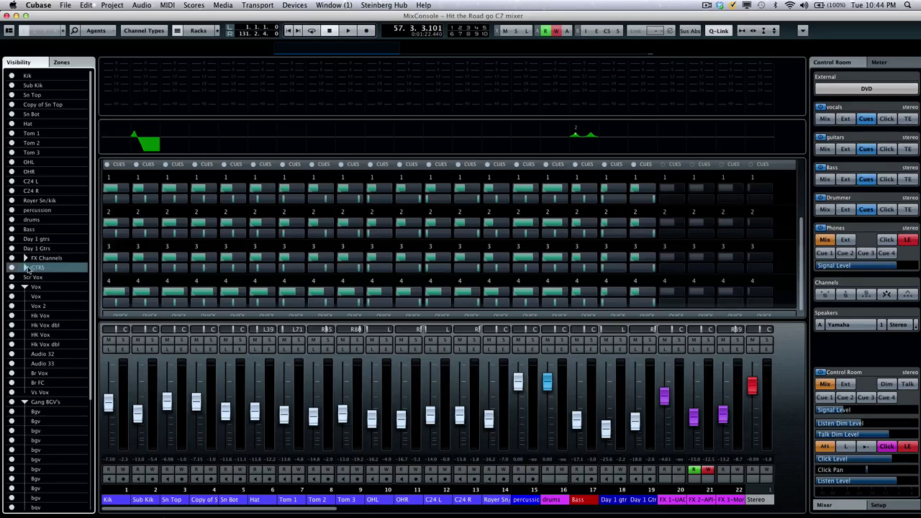
{"action": "left_click", "coordinate": [26, 267]}
{"action": "left_click", "coordinate": [42, 279]}
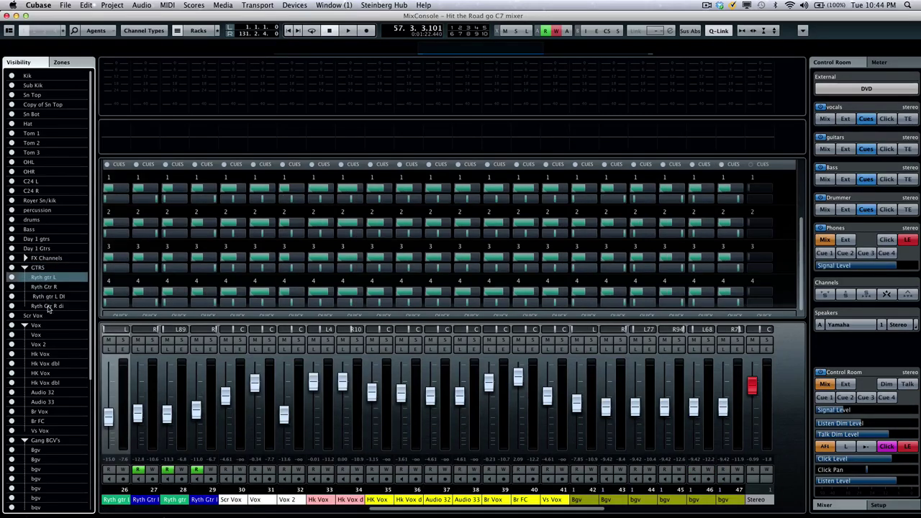
{"action": "left_click", "coordinate": [48, 307], "text": "shift"}
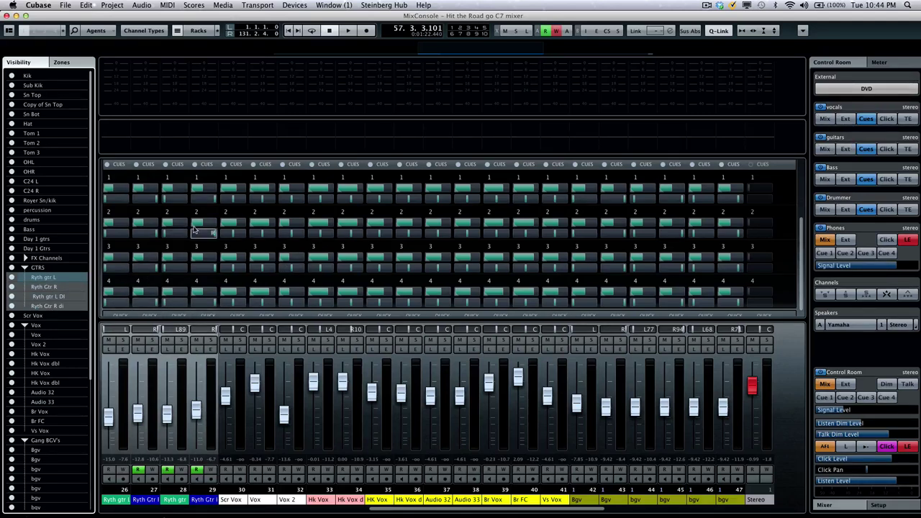
{"action": "mouse_move", "coordinate": [113, 225]}
{"action": "left_click_drag", "start_coordinate": [113, 225], "coordinate": [121, 227]}
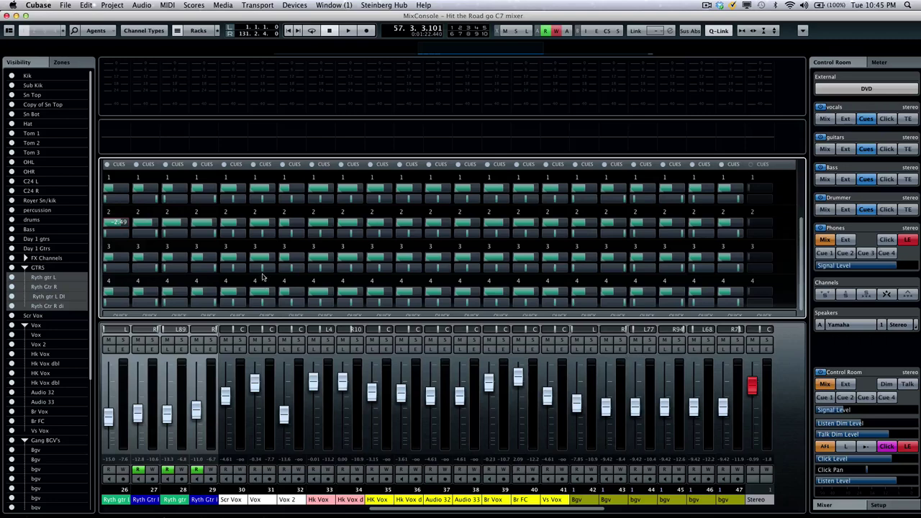
Step: Play the song and audition Cue 4, Cue 2, then Cue 4 again before returning to Mix
{"action": "left_click", "coordinate": [348, 31]}
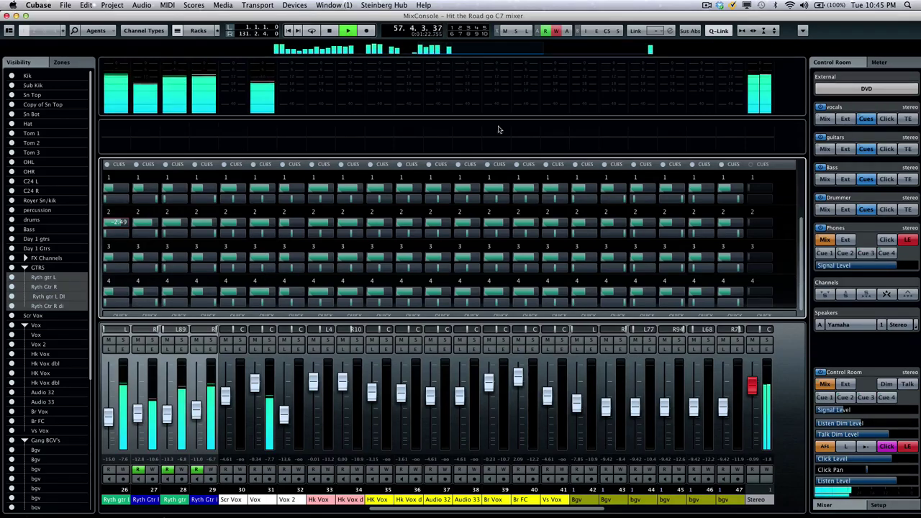
{"action": "left_click", "coordinate": [889, 400]}
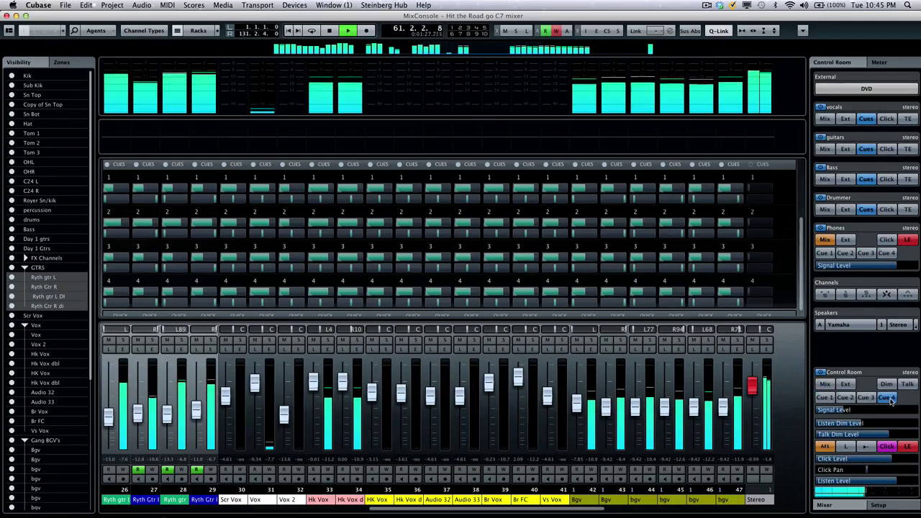
{"action": "left_click", "coordinate": [847, 398]}
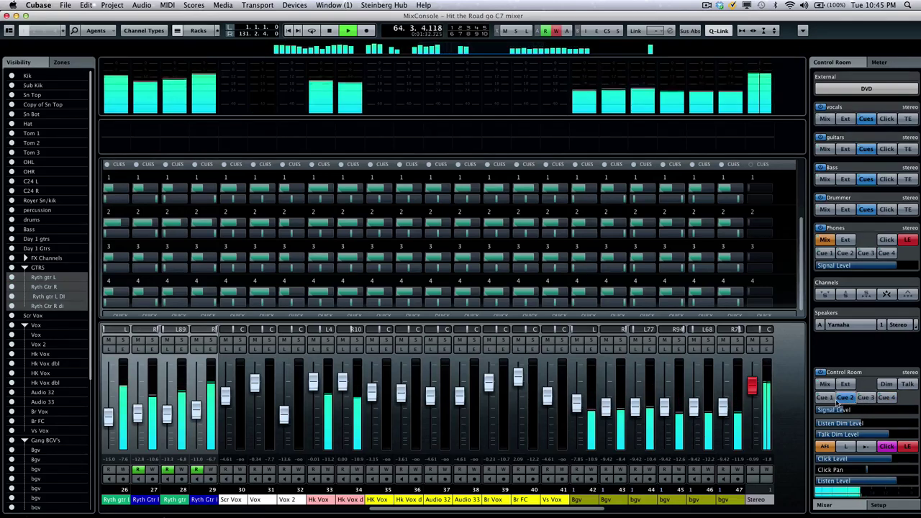
{"action": "left_click", "coordinate": [887, 400]}
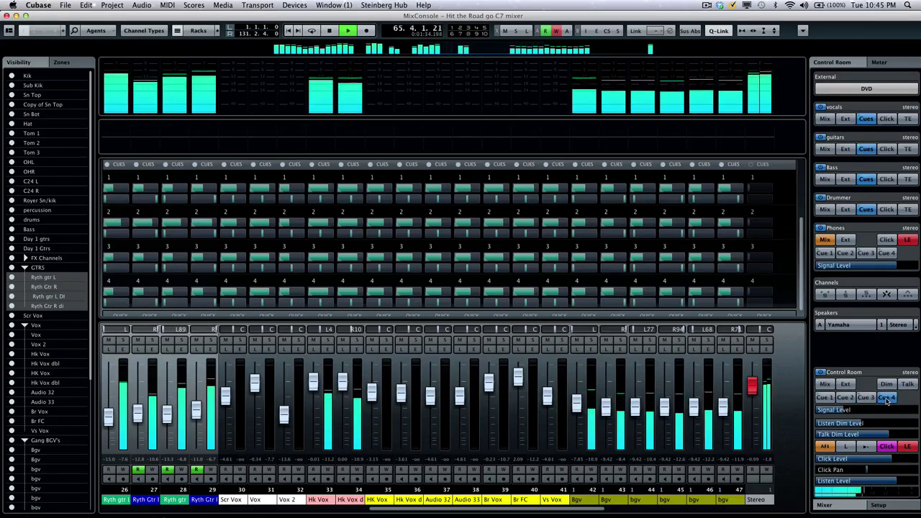
{"action": "left_click", "coordinate": [828, 386]}
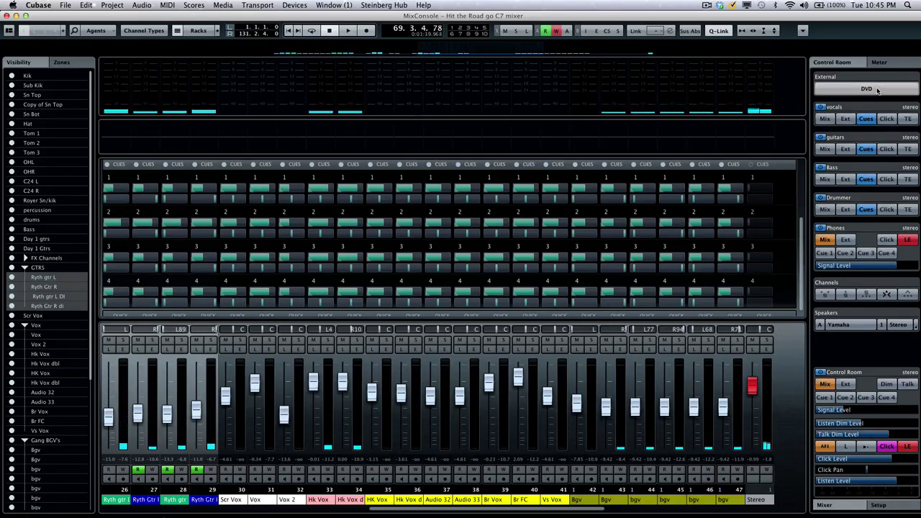
Step: Choose ipod as the external source and briefly monitor it, then go back to the main mix
{"action": "left_click", "coordinate": [877, 90]}
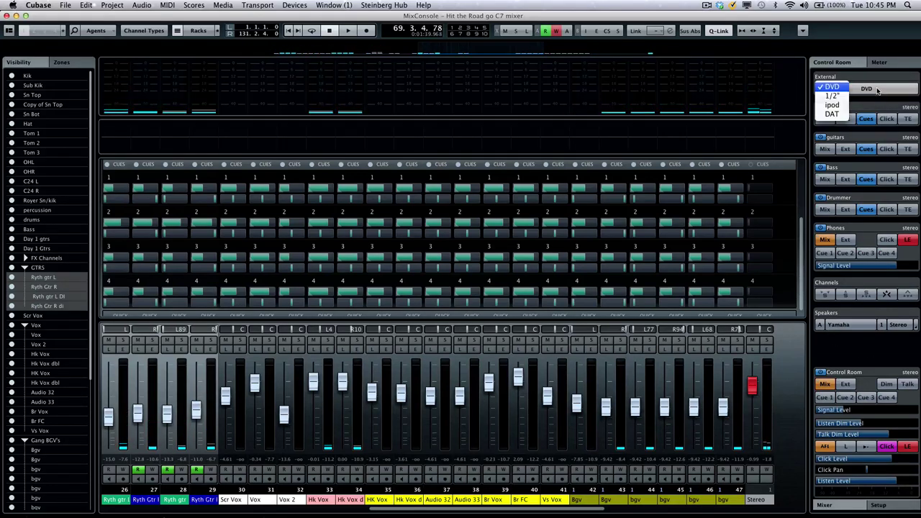
{"action": "left_click", "coordinate": [839, 105]}
{"action": "left_click", "coordinate": [846, 385]}
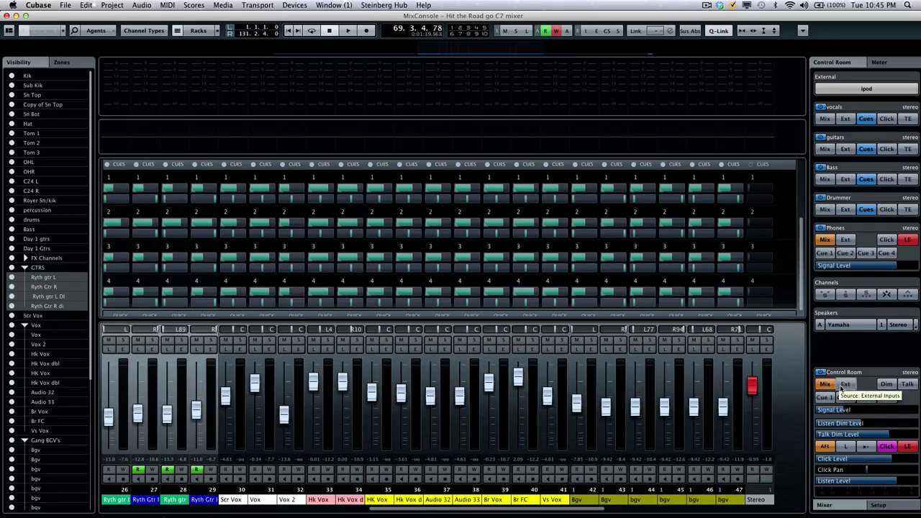
{"action": "left_click", "coordinate": [829, 391]}
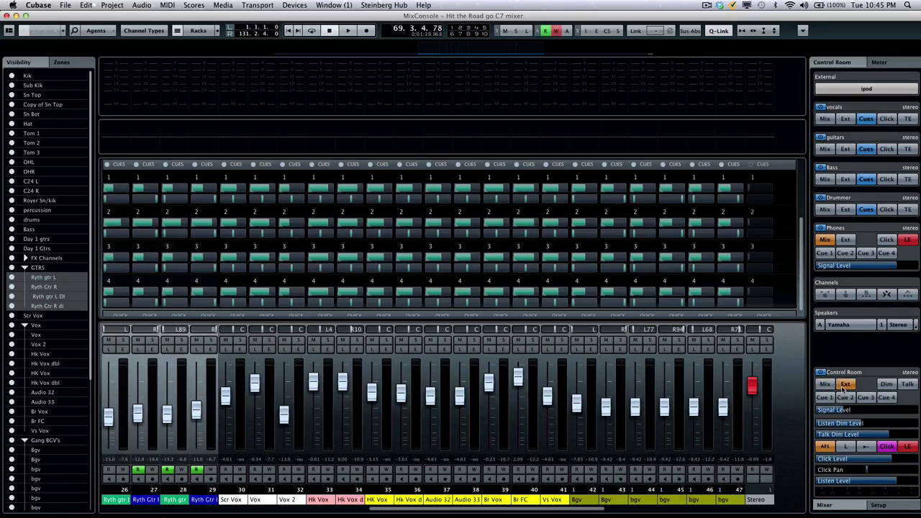
Step: Try the 1/2", DAT and DVD external sources, finally settling on ipod
{"action": "left_click", "coordinate": [867, 87]}
{"action": "left_click", "coordinate": [835, 79]}
{"action": "left_click", "coordinate": [855, 88]}
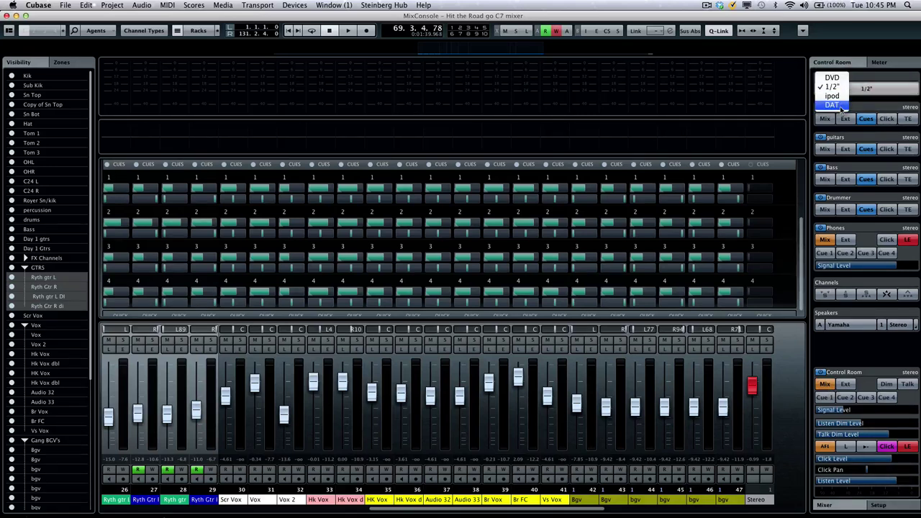
{"action": "left_click", "coordinate": [839, 106]}
{"action": "left_click", "coordinate": [867, 90]}
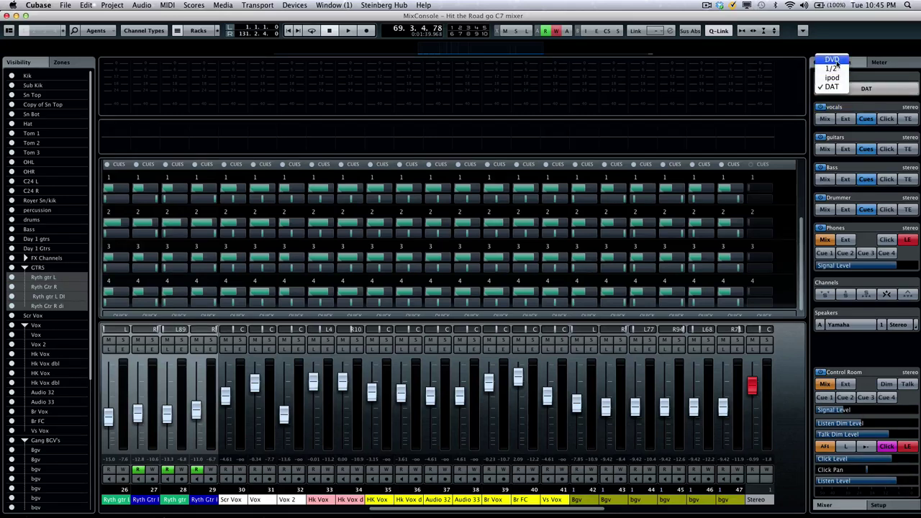
{"action": "left_click", "coordinate": [857, 75]}
{"action": "left_click", "coordinate": [860, 88]}
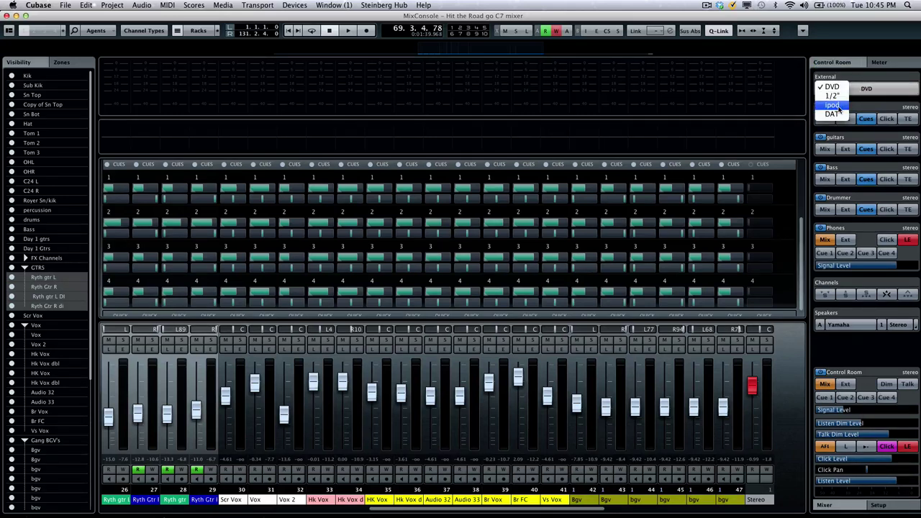
{"action": "left_click", "coordinate": [840, 108]}
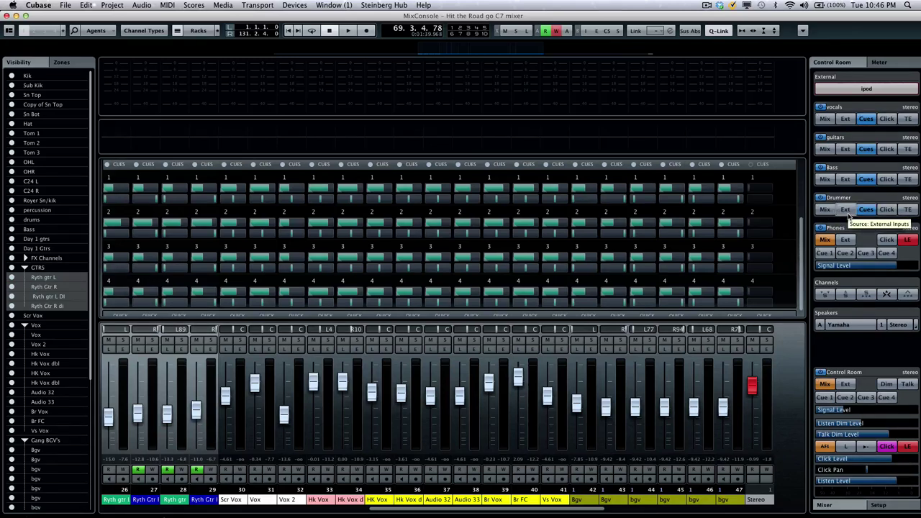
Step: Toggle the Drummer cue to external input and back to cue sends, then show its level controls
{"action": "left_click", "coordinate": [846, 210]}
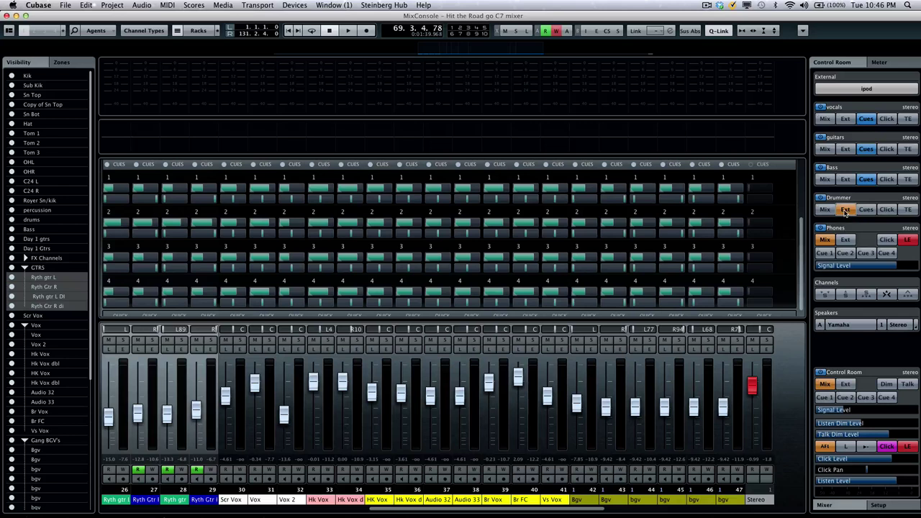
{"action": "left_click", "coordinate": [847, 210]}
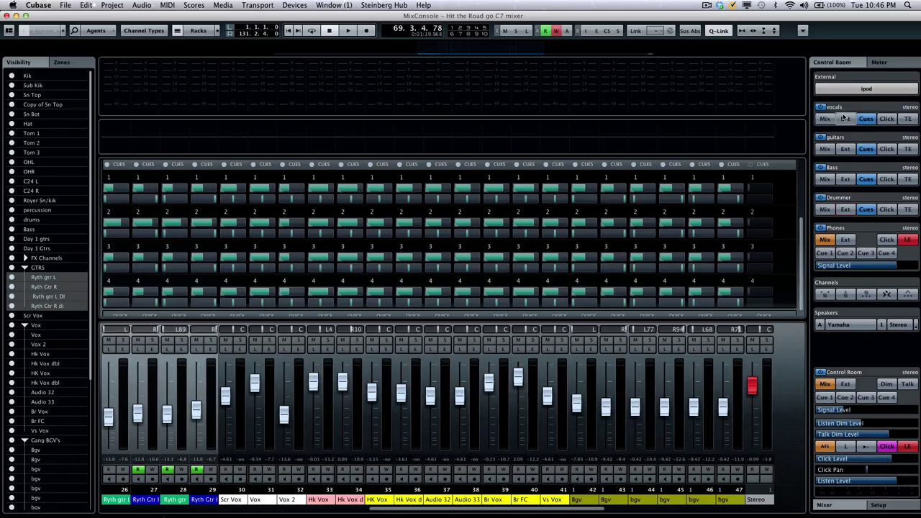
{"action": "left_click", "coordinate": [866, 197]}
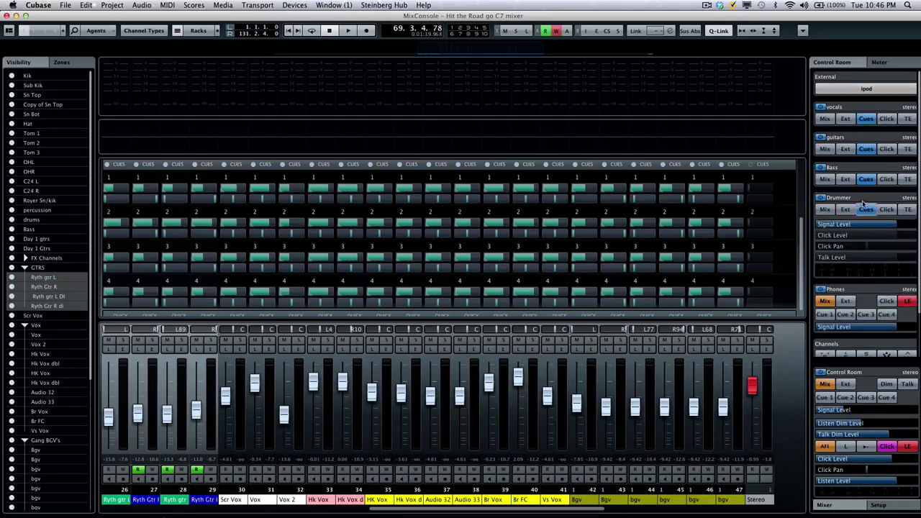
Step: Turn on the click for the Drummer, Bass and guitars cues
{"action": "left_click", "coordinate": [873, 198]}
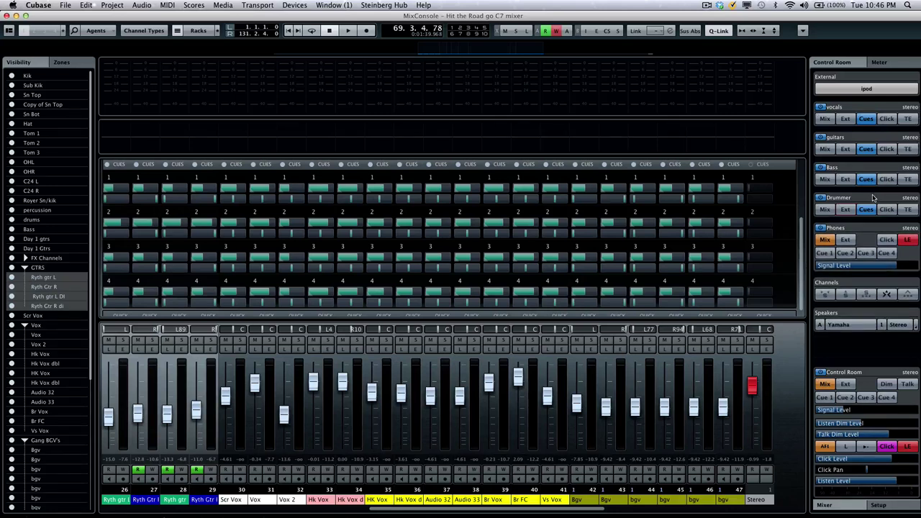
{"action": "left_click", "coordinate": [887, 208]}
{"action": "left_click", "coordinate": [889, 172]}
{"action": "left_click", "coordinate": [888, 180]}
{"action": "left_click", "coordinate": [889, 150]}
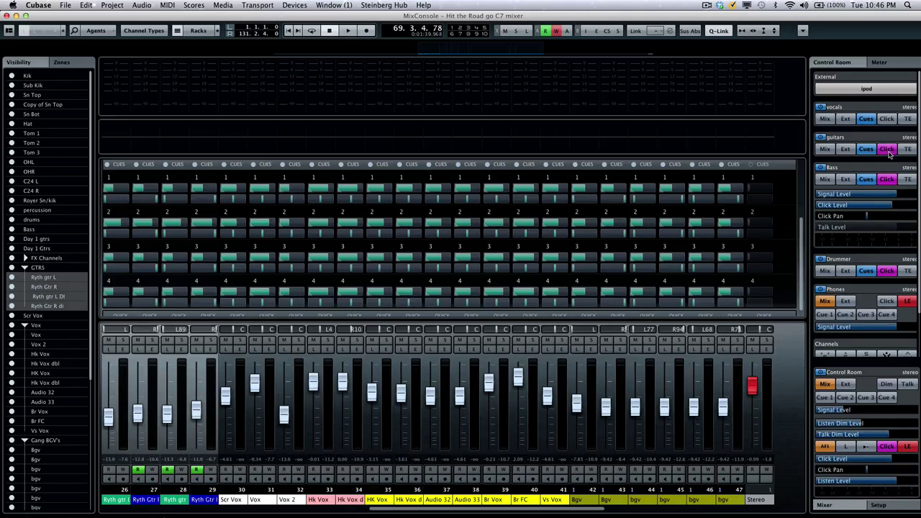
{"action": "left_click", "coordinate": [878, 169]}
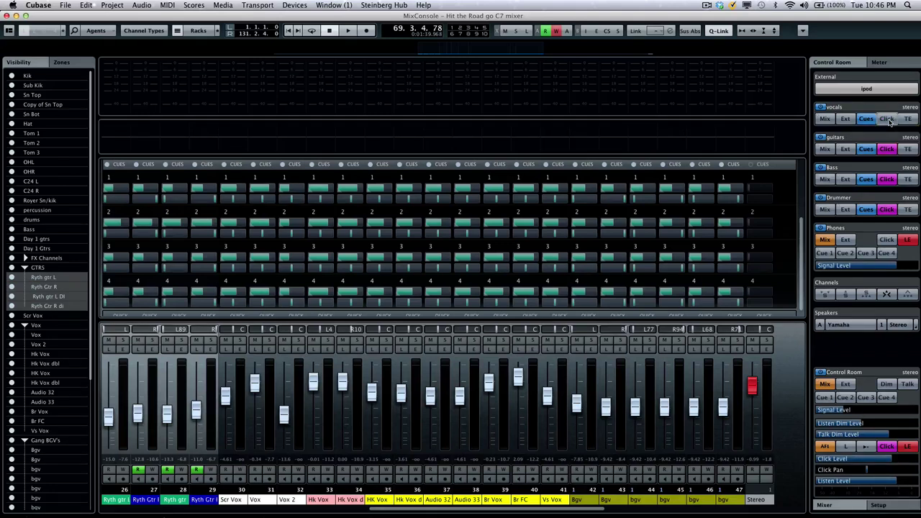
Step: Set Drummer signal level to -1.13, Bass click level to -1.8, guitars click level to 0.5
{"action": "left_click", "coordinate": [873, 198]}
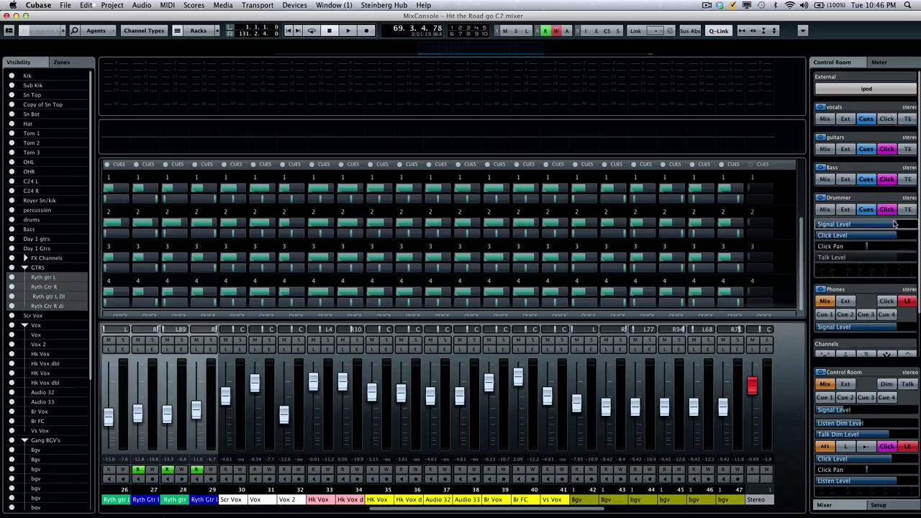
{"action": "mouse_move", "coordinate": [900, 225]}
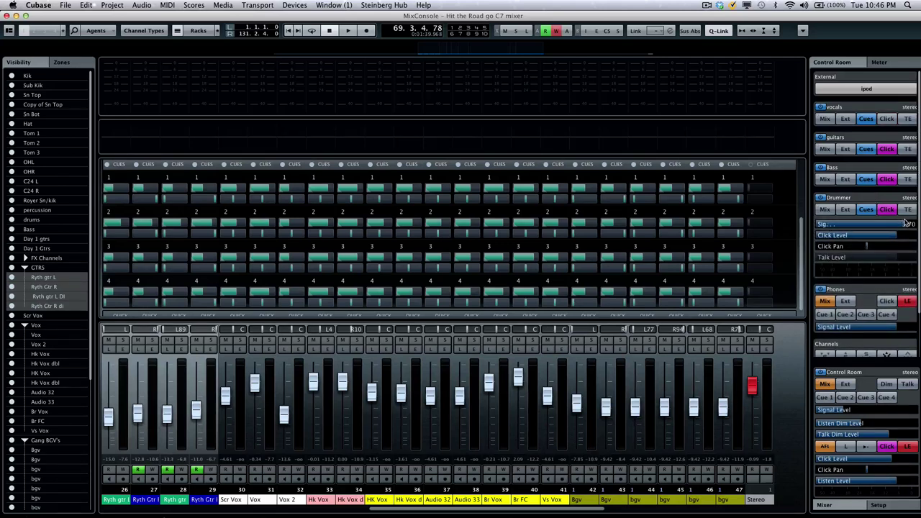
{"action": "mouse_move", "coordinate": [906, 224]}
{"action": "left_mouse_down"}
{"action": "mouse_move", "coordinate": [892, 225]}
{"action": "mouse_move", "coordinate": [903, 223]}
{"action": "left_mouse_up"}
{"action": "left_click", "coordinate": [889, 207]}
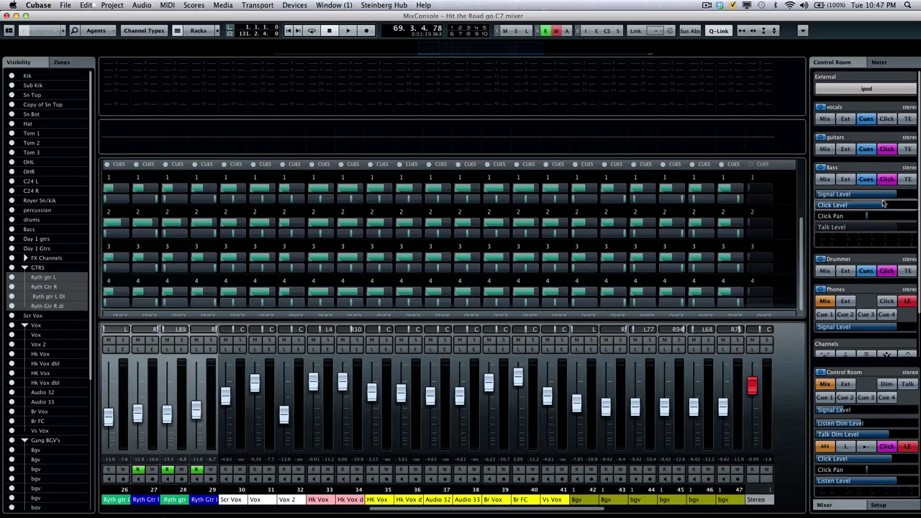
{"action": "left_click", "coordinate": [867, 138]}
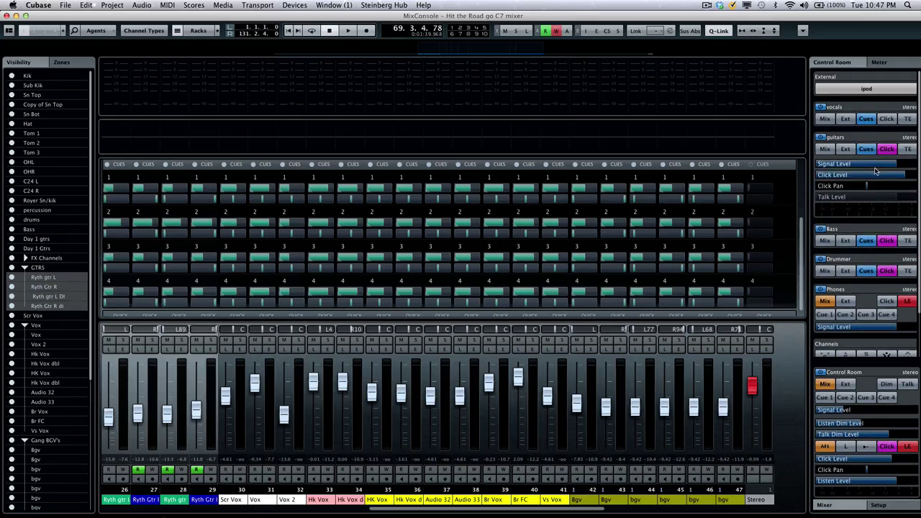
{"action": "left_click_drag", "start_coordinate": [900, 177], "coordinate": [867, 189]}
{"action": "left_click", "coordinate": [865, 139]}
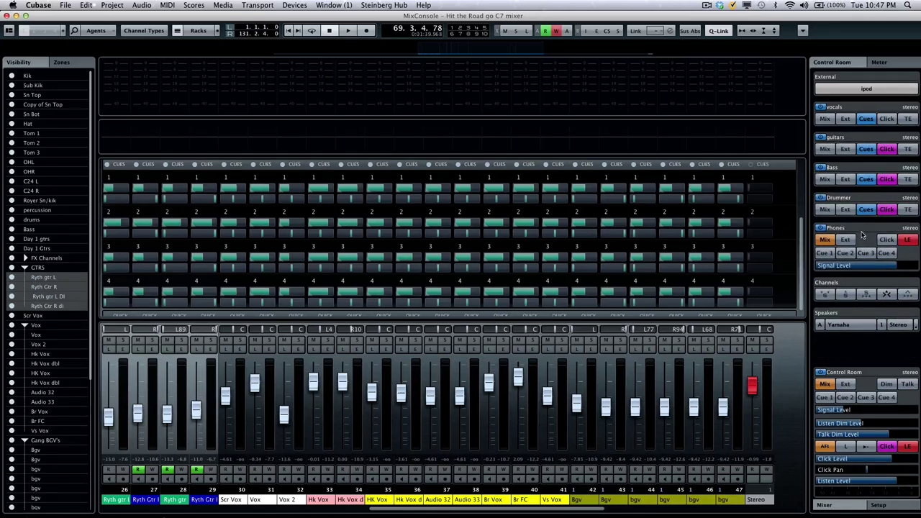
Step: Switch Talk on and enable talkback on the vocals, guitars, Bass and Drummer cue rows
{"action": "left_click", "coordinate": [908, 386]}
{"action": "left_click", "coordinate": [909, 120]}
{"action": "left_click", "coordinate": [908, 149]}
{"action": "left_click", "coordinate": [908, 179]}
{"action": "left_click", "coordinate": [909, 209]}
{"action": "left_click", "coordinate": [908, 179]}
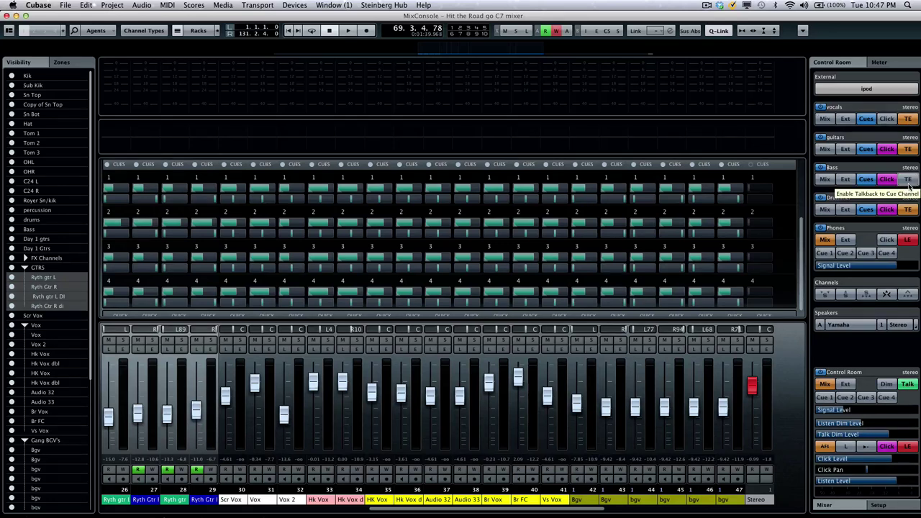
{"action": "left_click", "coordinate": [908, 179]}
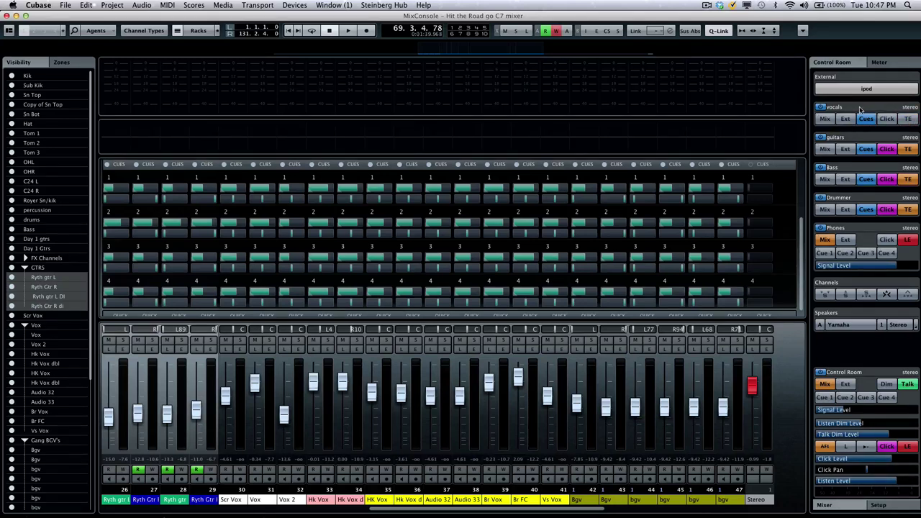
Step: Load REVerence, found by searching 'rev', into the vocals cue's insert slot and close the plugin
{"action": "left_click", "coordinate": [891, 503]}
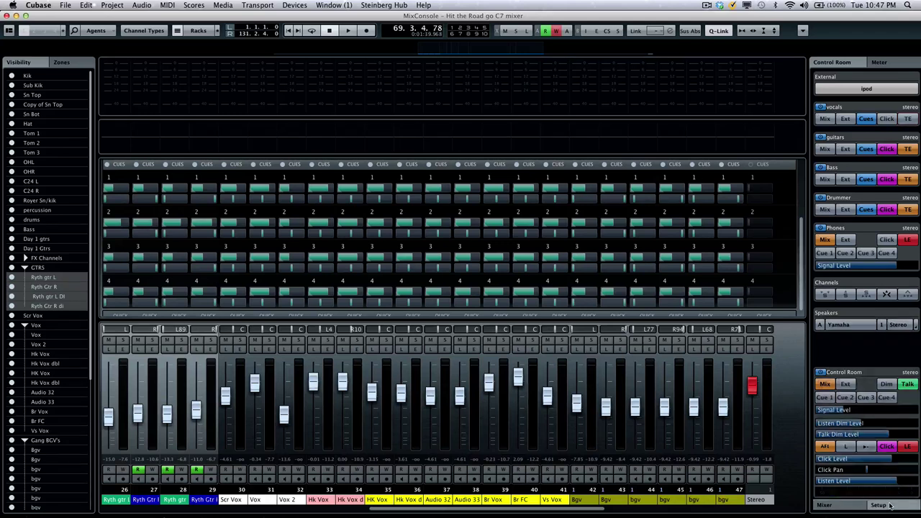
{"action": "left_click", "coordinate": [859, 109]}
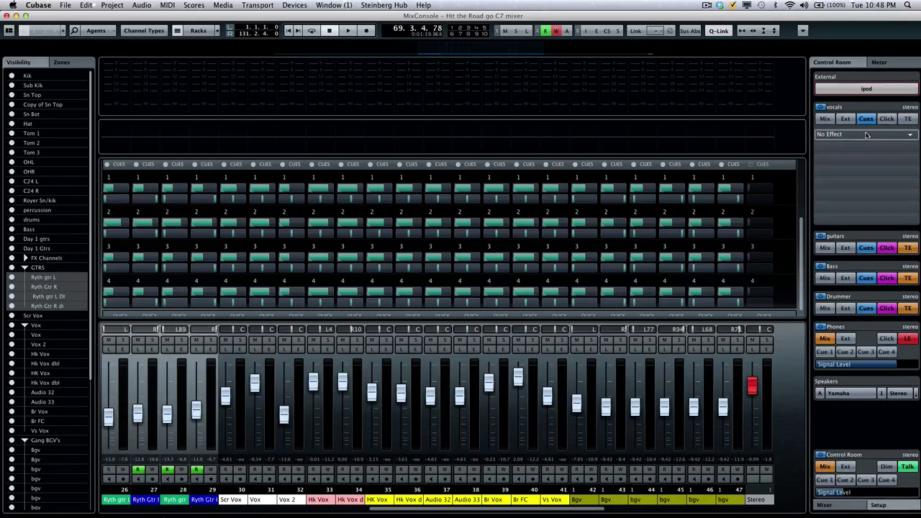
{"action": "left_click", "coordinate": [866, 134]}
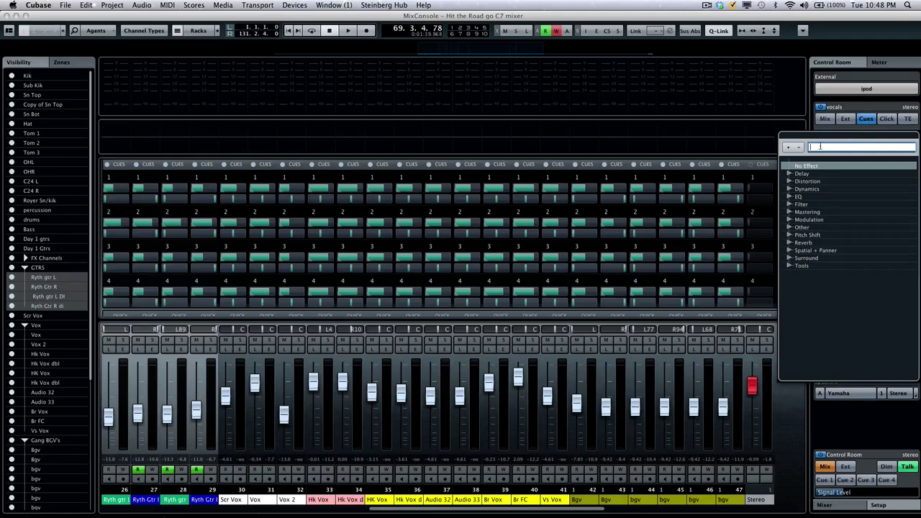
{"action": "type", "text": "rev"}
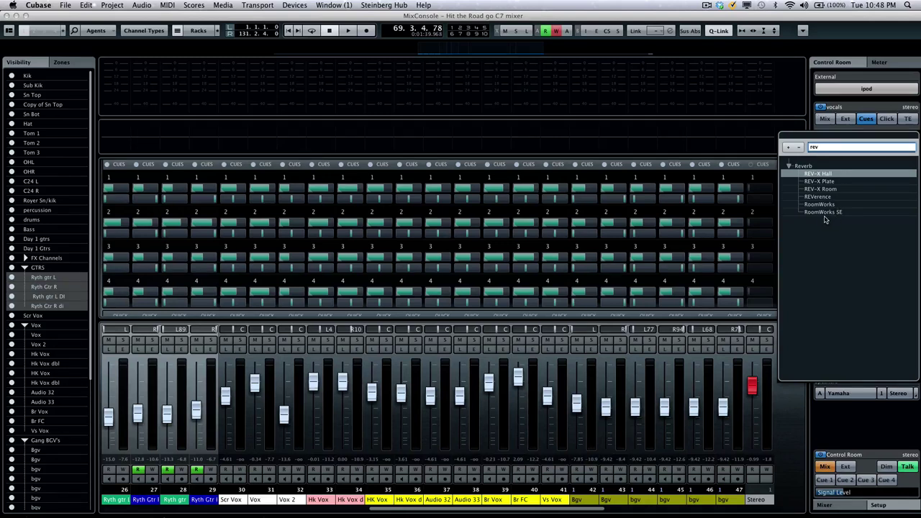
{"action": "double_click", "coordinate": [827, 199]}
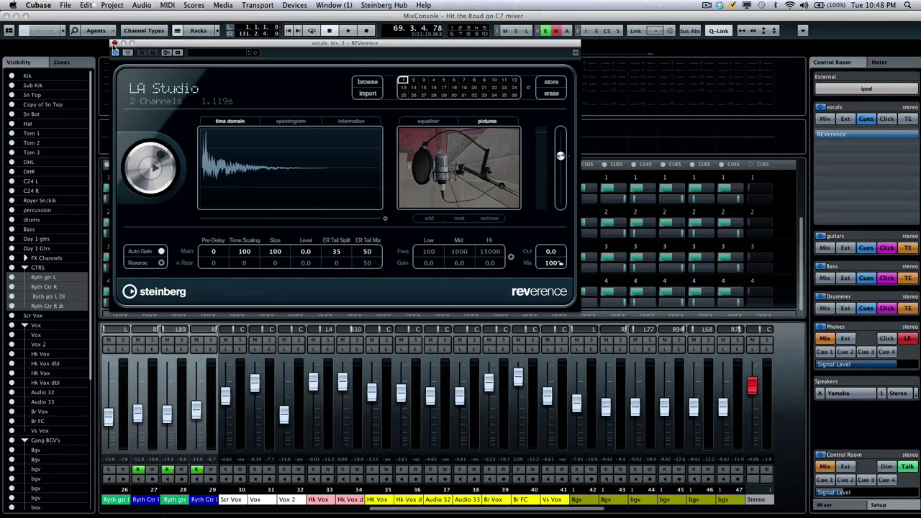
{"action": "left_click", "coordinate": [113, 44]}
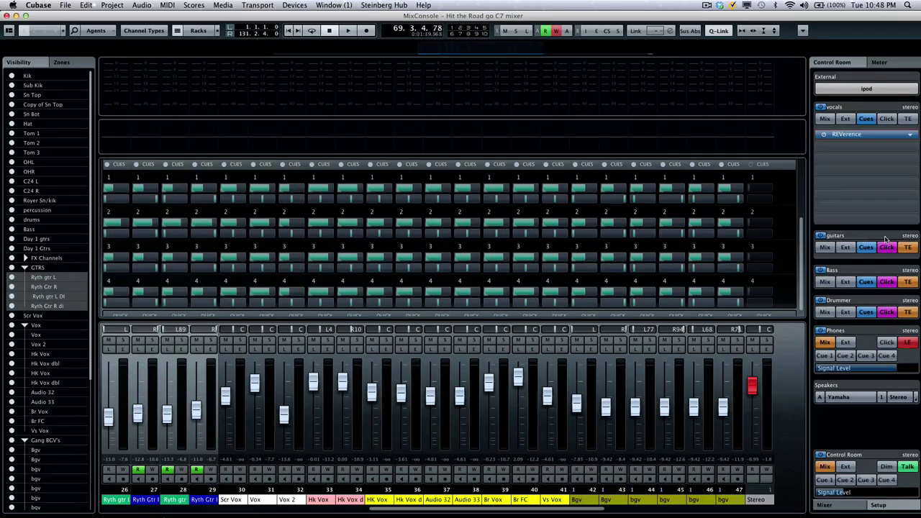
Step: Collapse the vocals cue's inserts, then briefly expand and collapse the guitars and Bass cue insert slots
{"action": "left_click", "coordinate": [866, 109]}
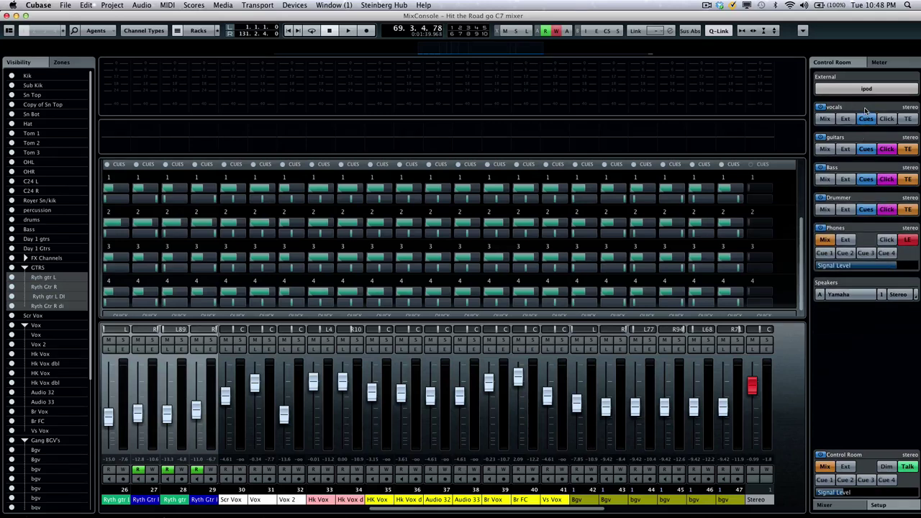
{"action": "left_click", "coordinate": [853, 138]}
{"action": "left_click", "coordinate": [854, 140]}
{"action": "left_click", "coordinate": [856, 170]}
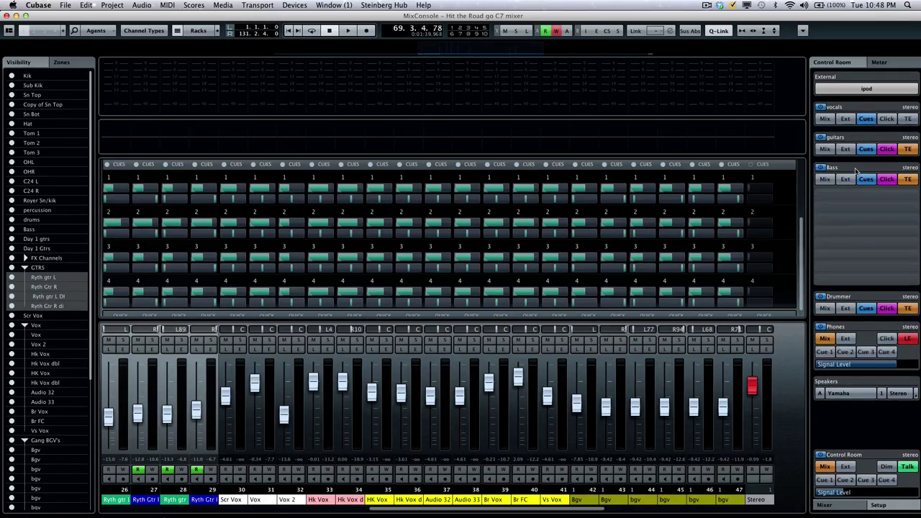
{"action": "left_click", "coordinate": [856, 169]}
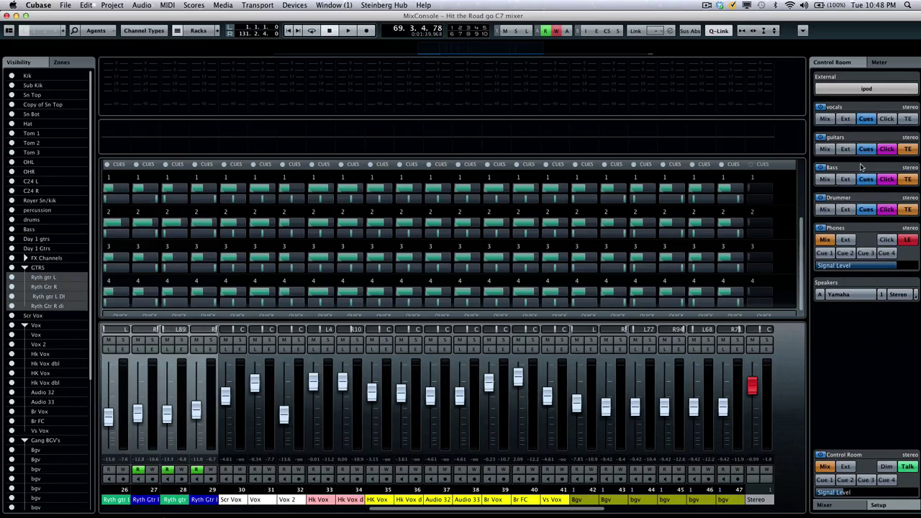
{"action": "left_click", "coordinate": [868, 139]}
{"action": "left_click", "coordinate": [869, 139]}
Step: Expand the vocals cue to show REVerence as its only insert, next slot No Effect
{"action": "left_click", "coordinate": [867, 107]}
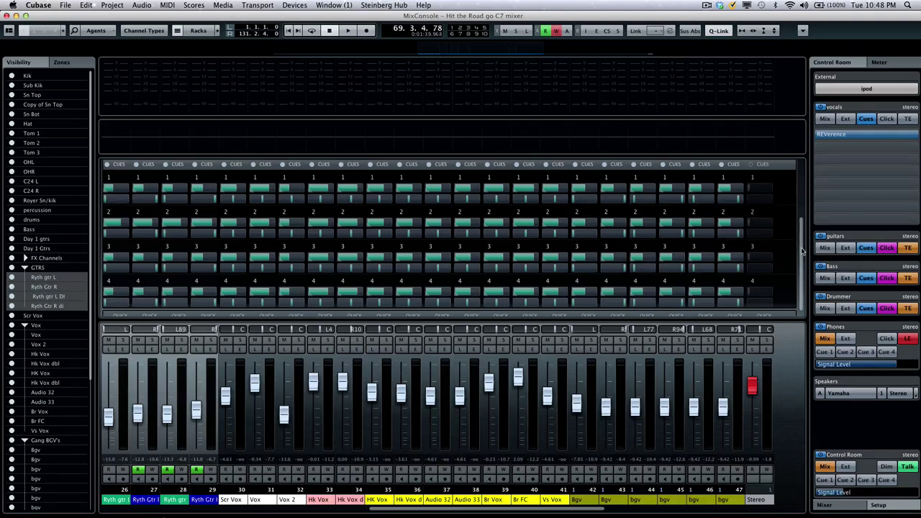
{"action": "mouse_move", "coordinate": [838, 202]}
{"action": "mouse_move", "coordinate": [828, 177]}
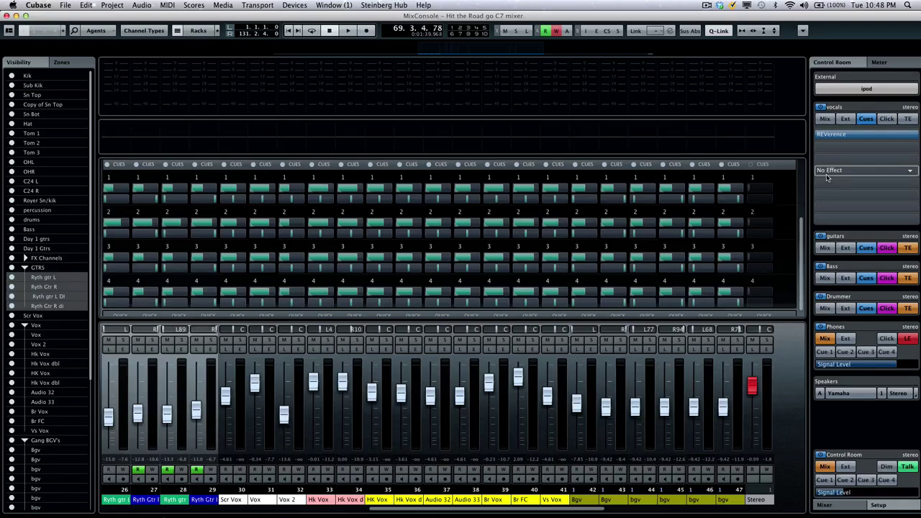